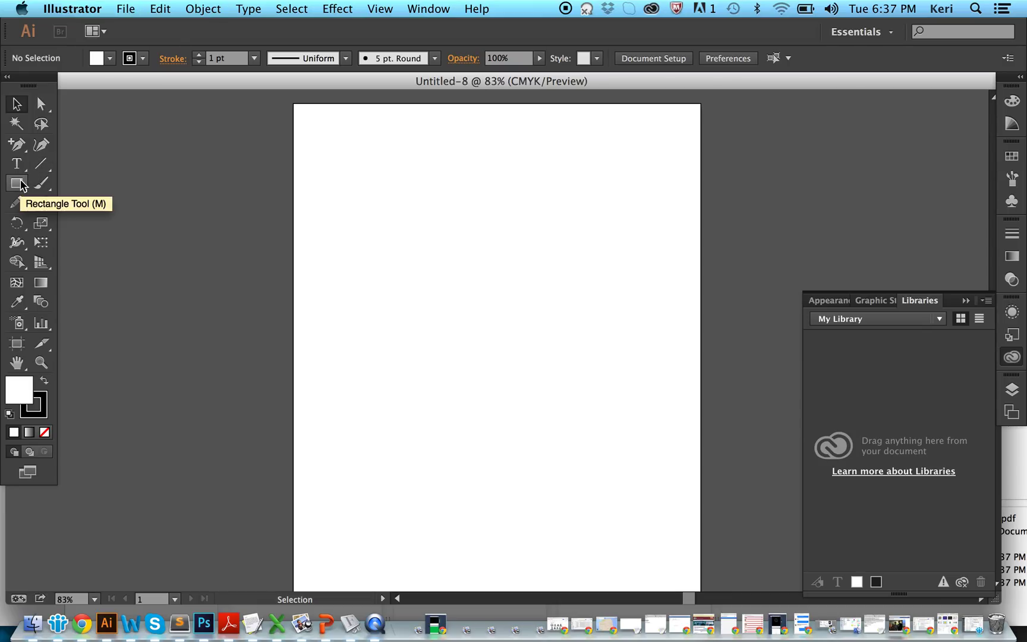
Draw overlapping 1 pt black-outlined white circles in a row at the page's top-left
drag(16, 183, 74, 225)
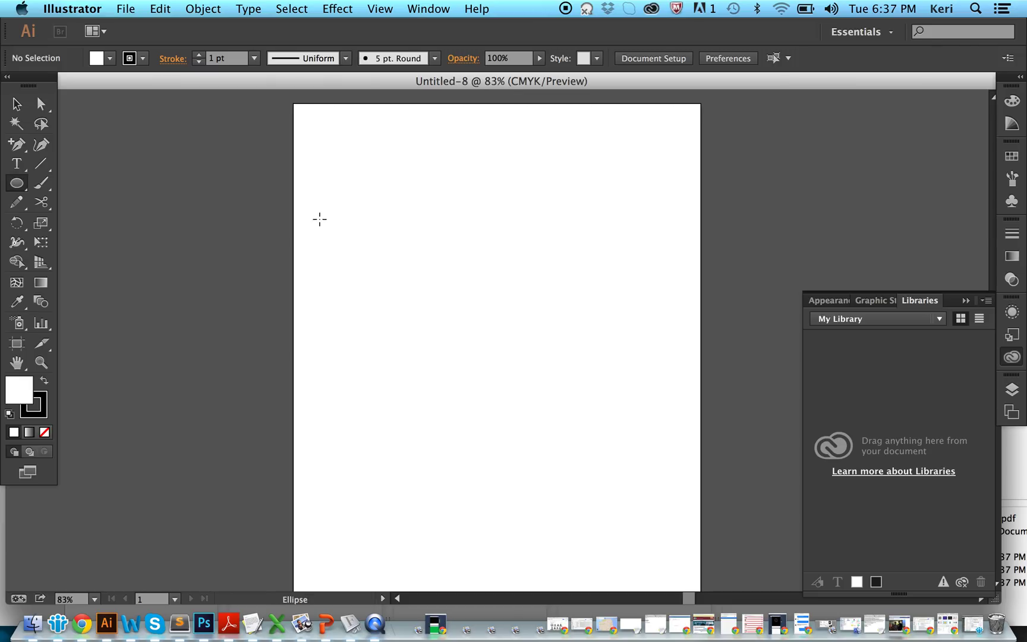
drag(320, 219, 383, 255)
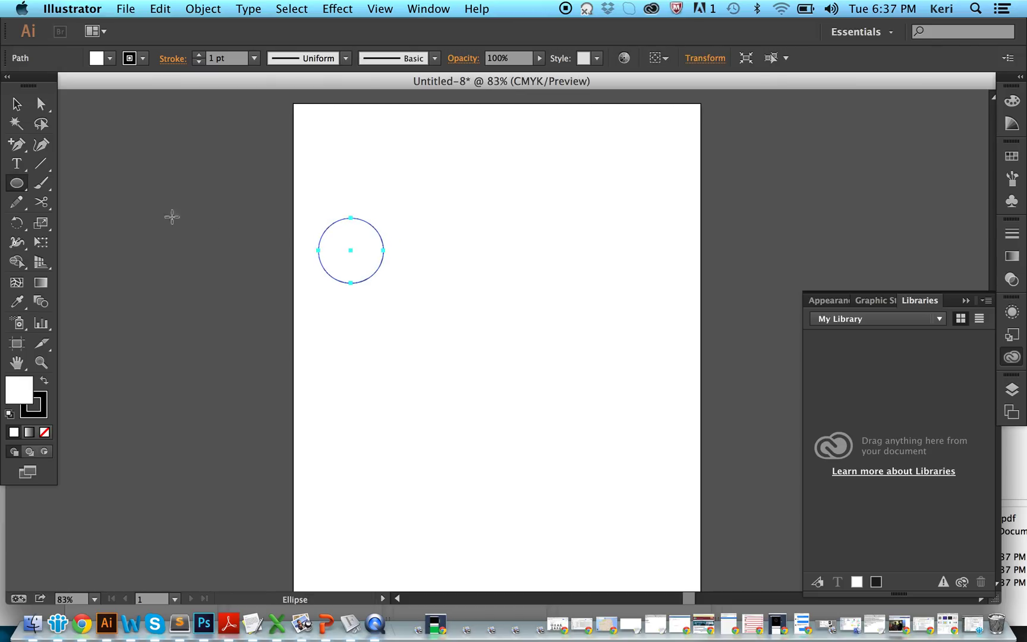
drag(359, 201, 490, 241)
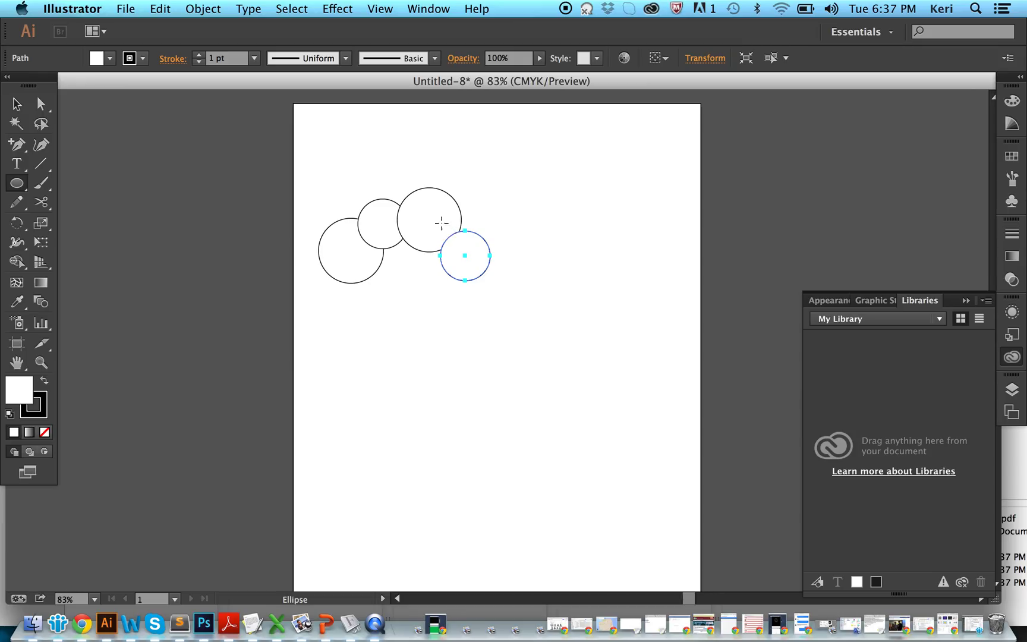
drag(429, 216, 474, 260)
Nudge the small circle upward, then enlarge and reposition the lower-right circle
click(17, 104)
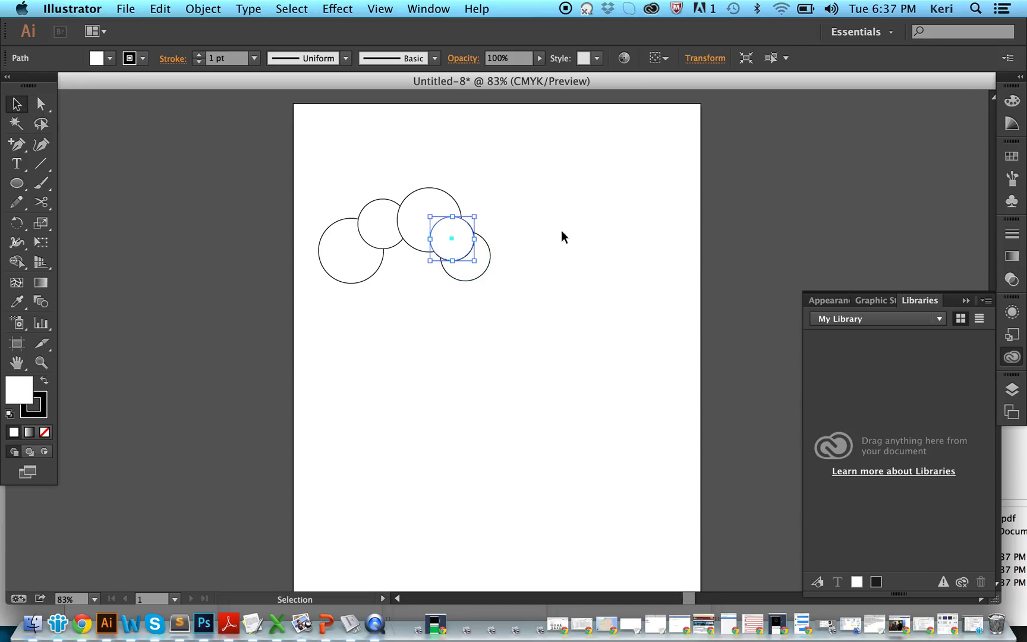
mouse_move(451, 244)
mouse_down()
mouse_move(463, 213)
mouse_move(454, 231)
mouse_up()
click(544, 235)
click(455, 271)
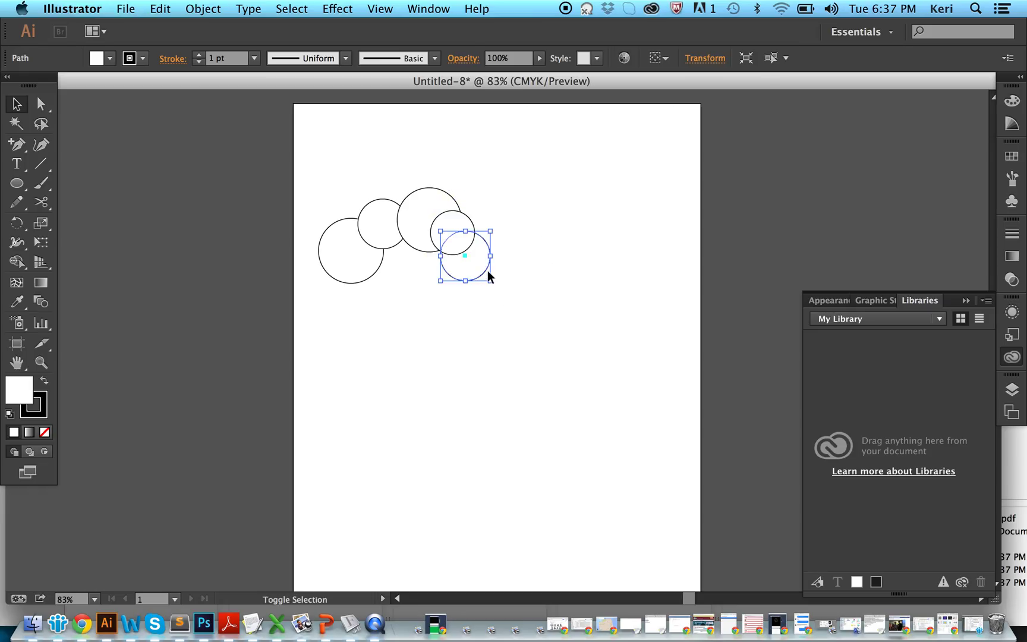
drag(491, 282, 437, 286)
click(507, 291)
click(495, 314)
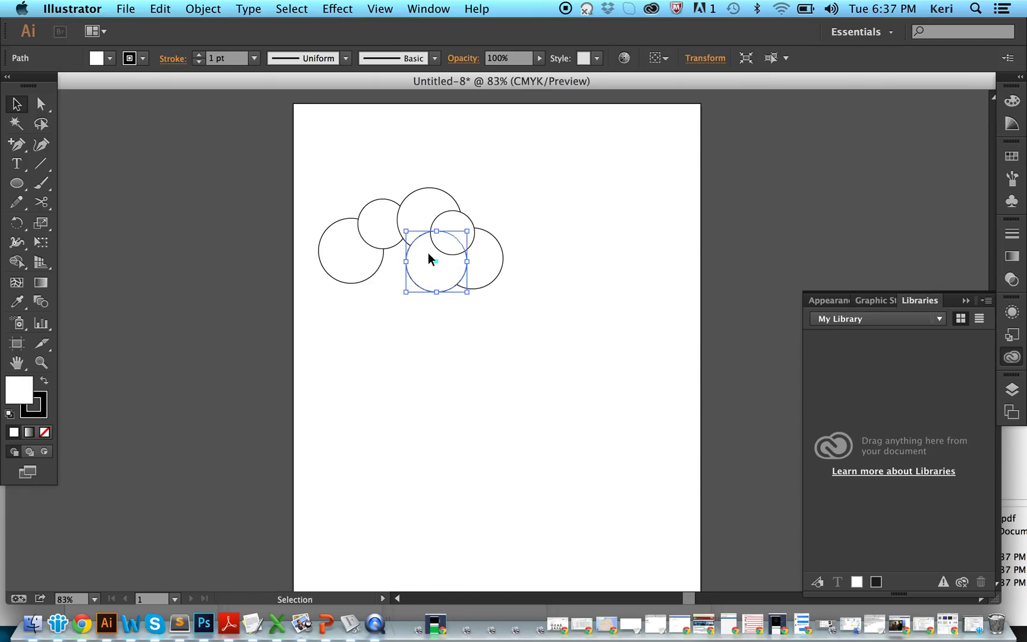
Alt-drag a circle copy leftward, enlarge it, and shift the upper-right and rightmost circles
drag(424, 260, 386, 255)
drag(423, 297, 425, 298)
click(458, 348)
drag(467, 247, 500, 277)
click(509, 298)
click(535, 289)
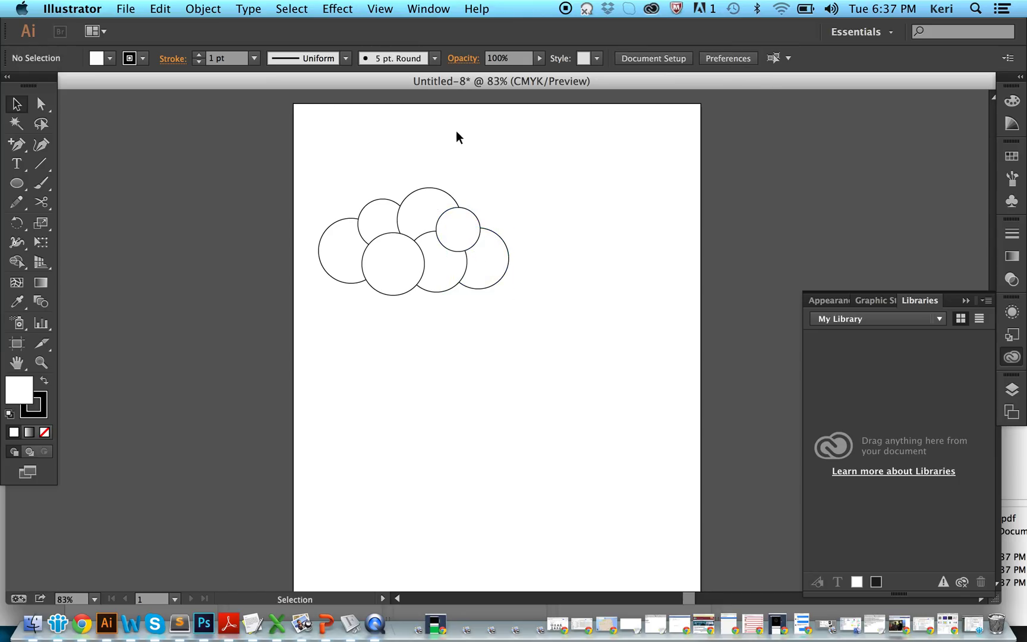
click(428, 8)
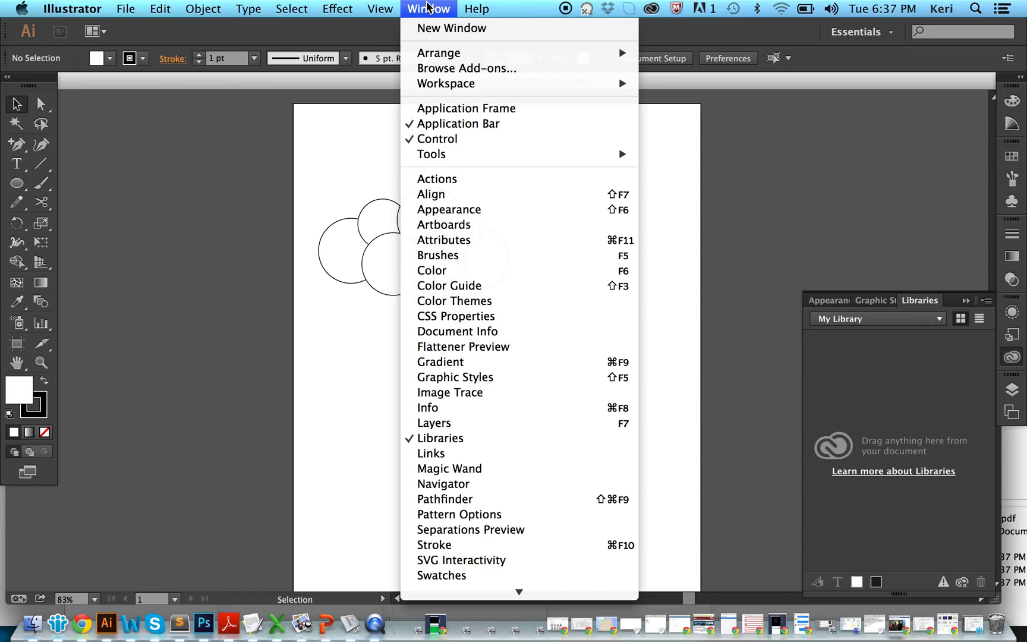
Unite all seven circles into one cloud shape with Pathfinder
click(519, 501)
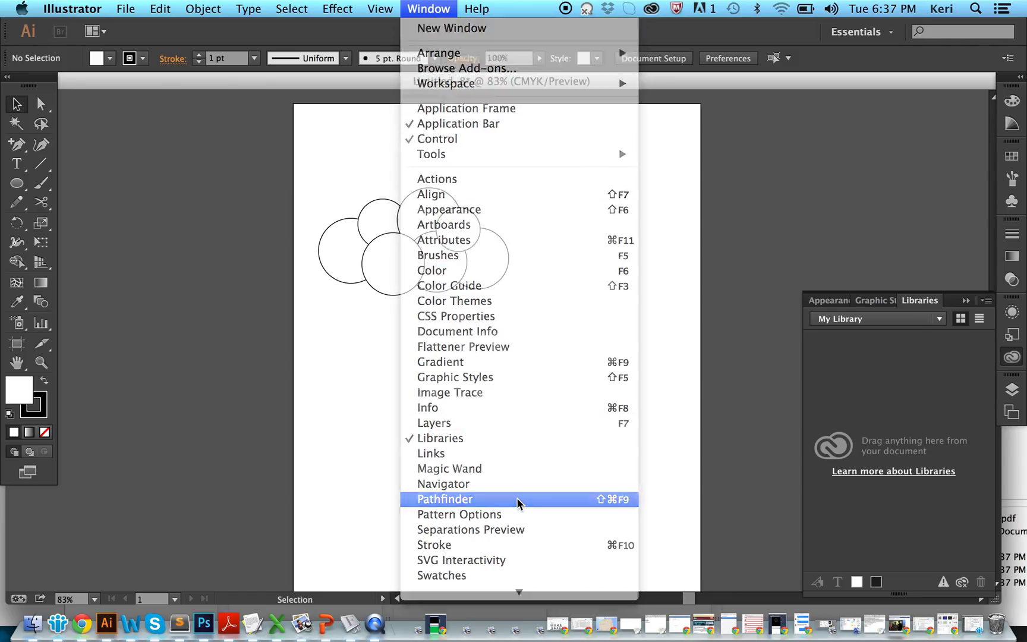
drag(504, 318, 615, 161)
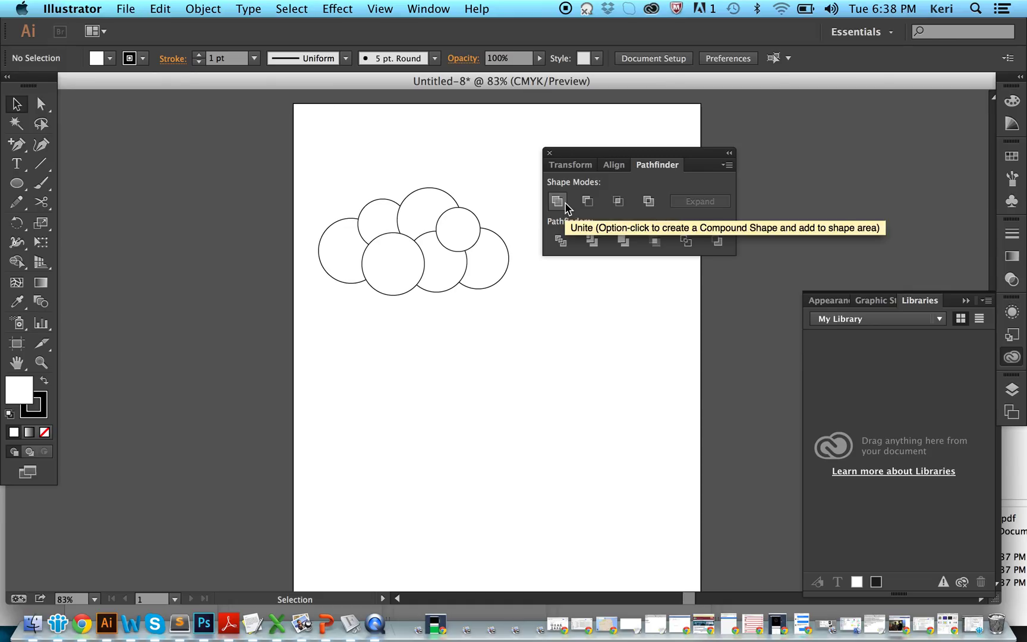
drag(342, 198, 504, 298)
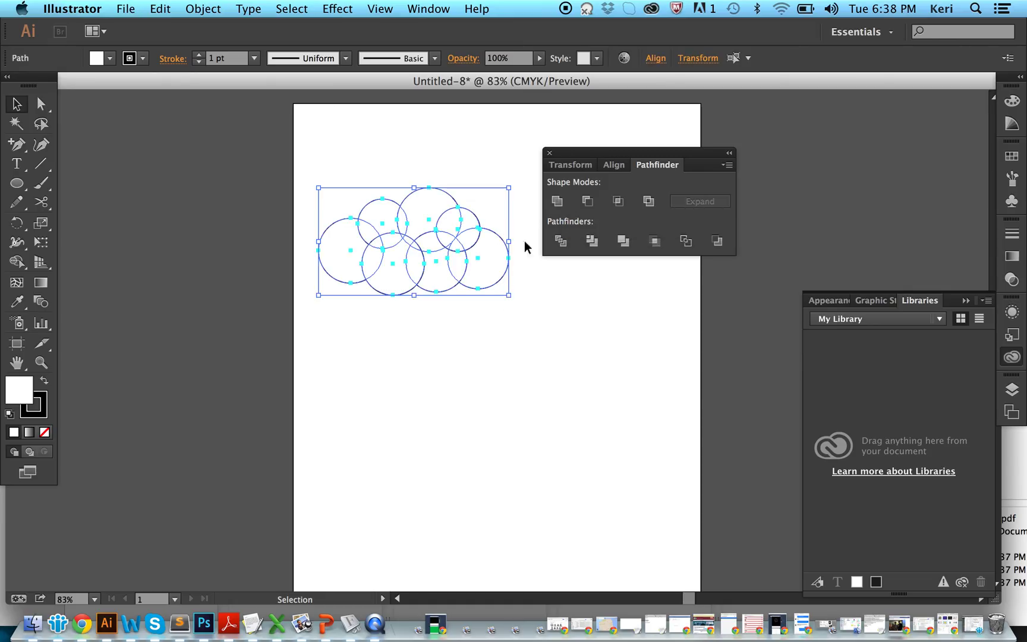
click(557, 201)
Alt-drag a duplicate of the cloud directly below the original
click(556, 308)
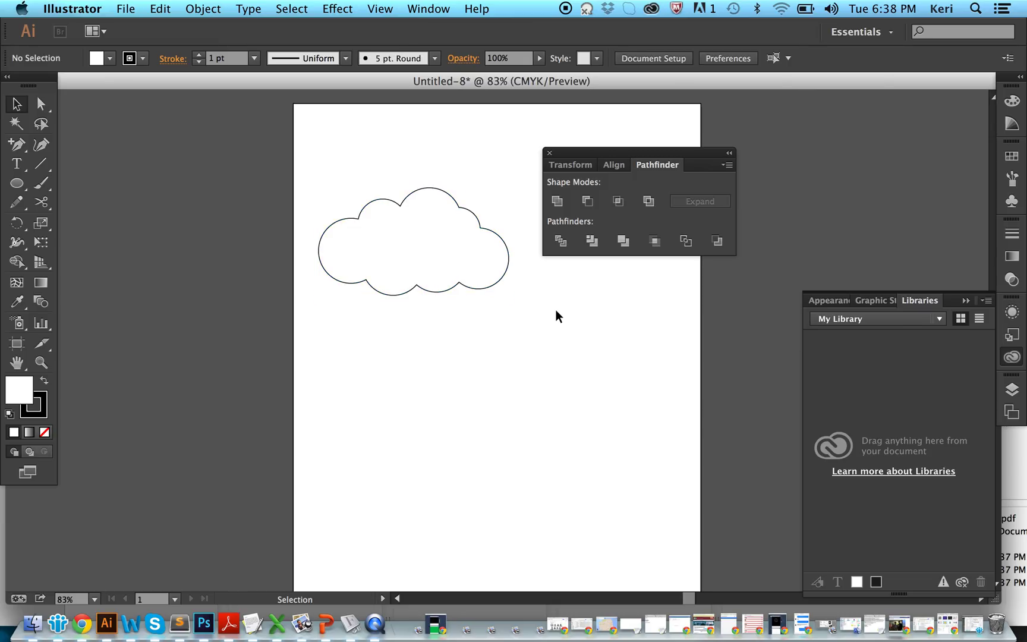
click(356, 237)
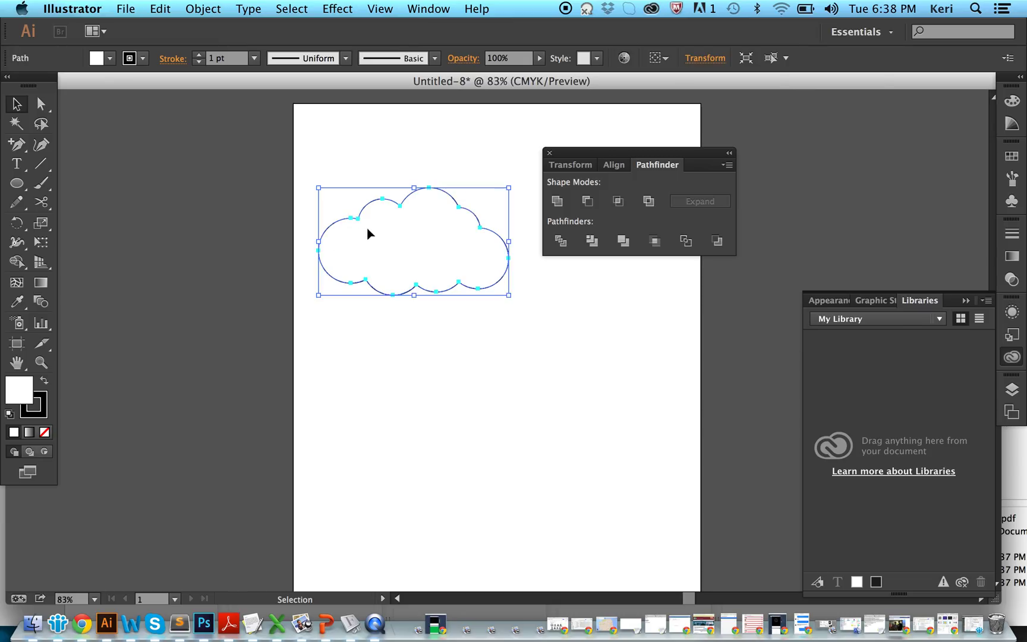
drag(420, 265, 419, 352)
click(594, 368)
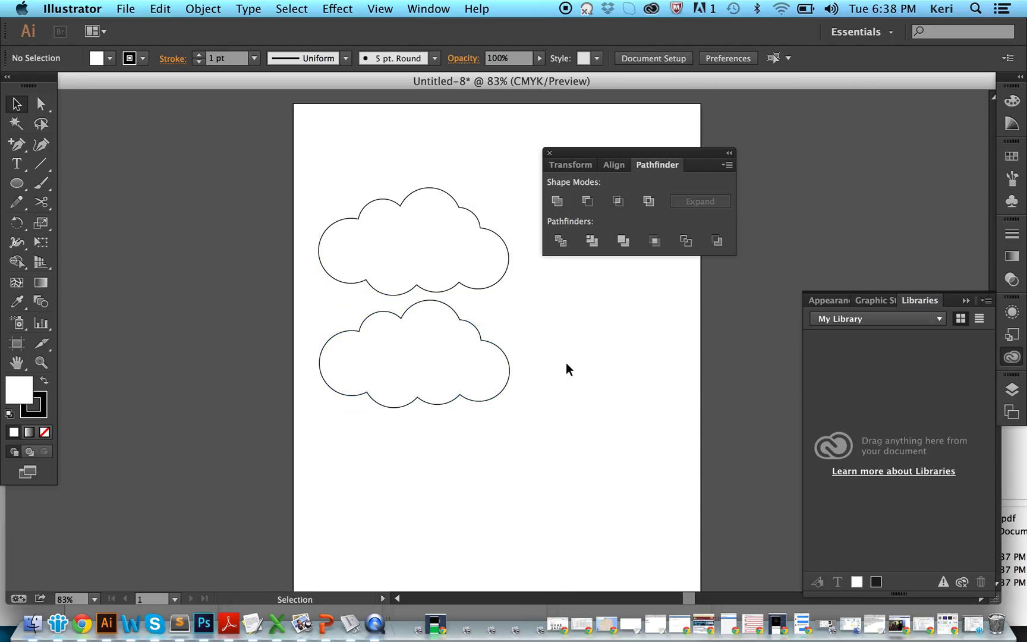
click(402, 364)
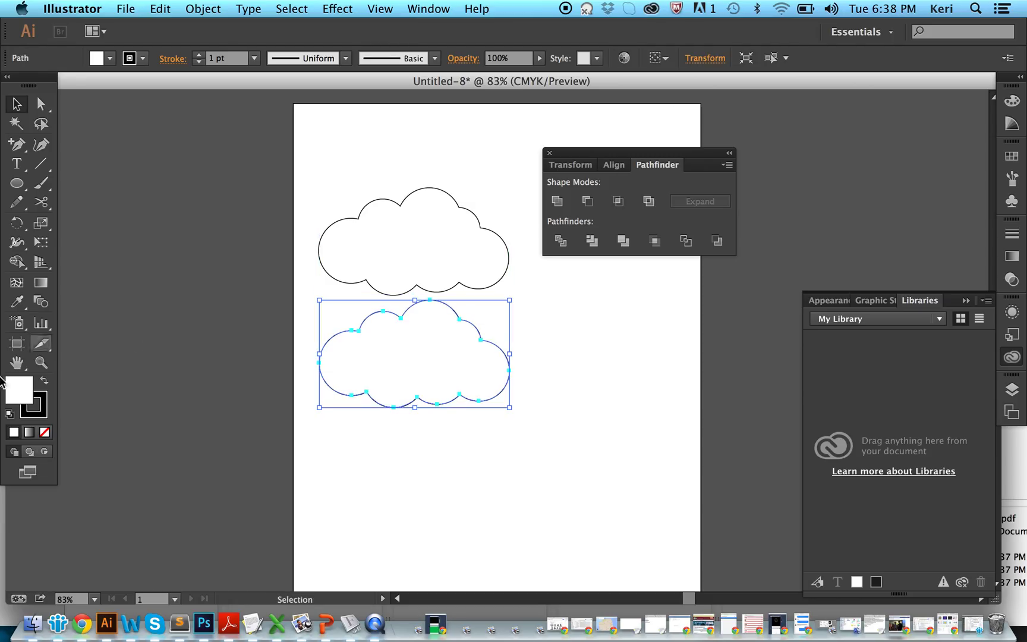
Try out cyan and blue shades for the lower cloud's fill in the Color Picker
double_click(21, 399)
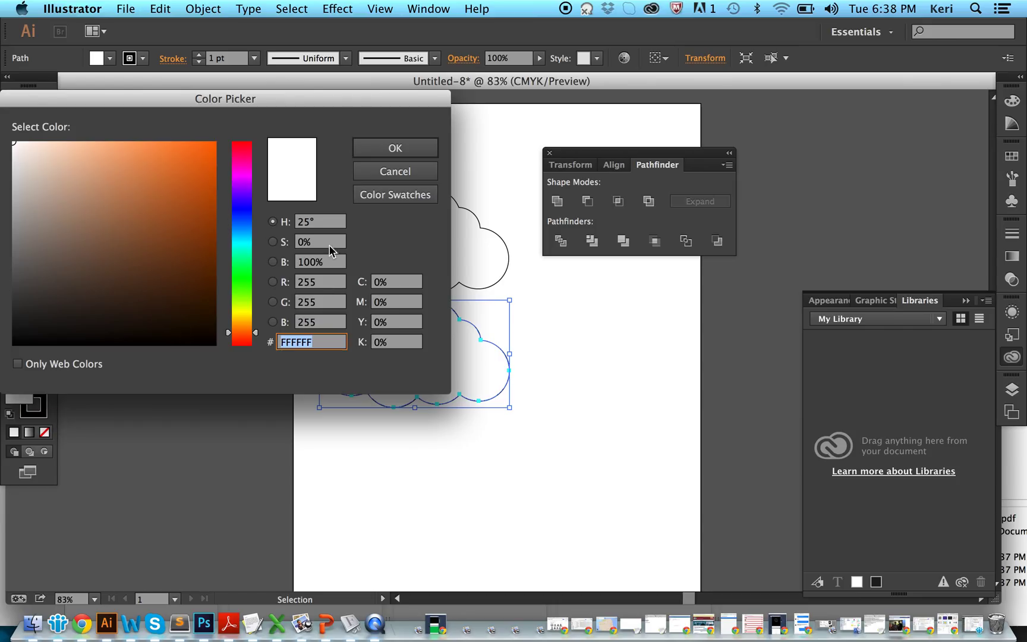
click(365, 176)
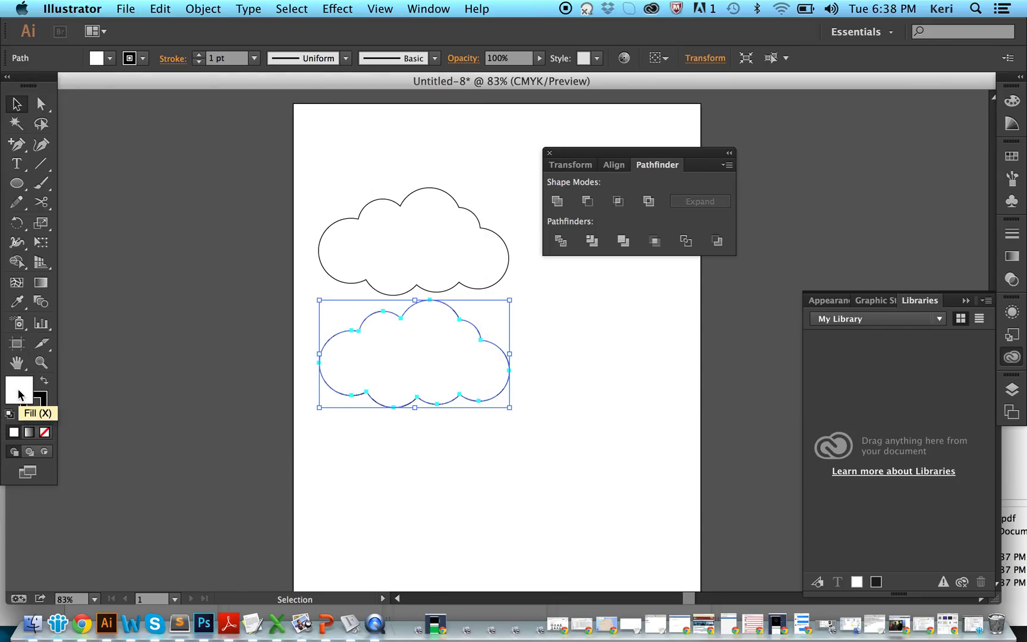
double_click(23, 393)
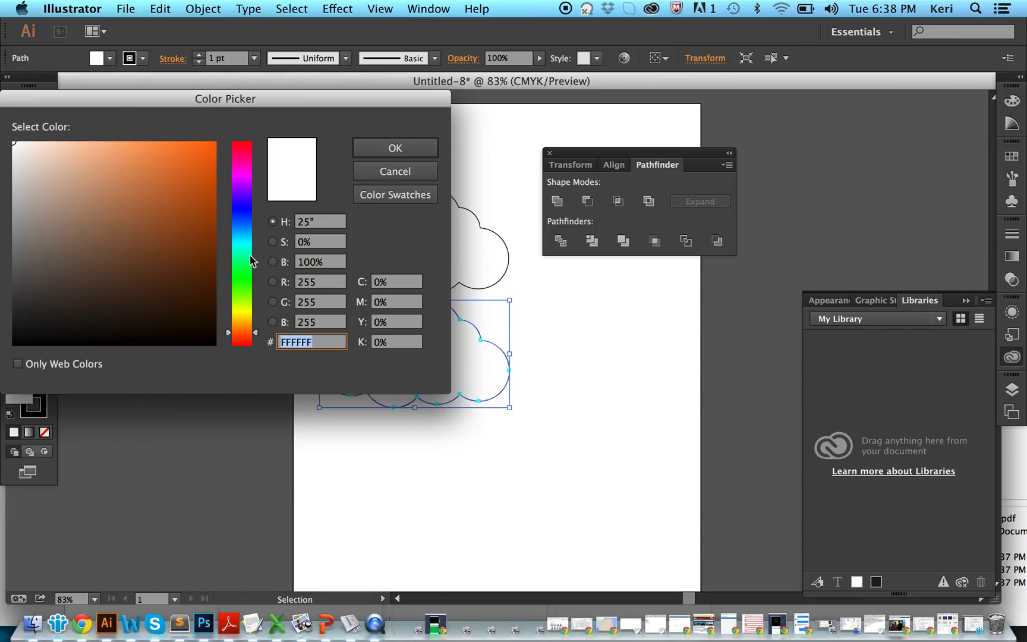
click(249, 206)
click(249, 247)
click(183, 143)
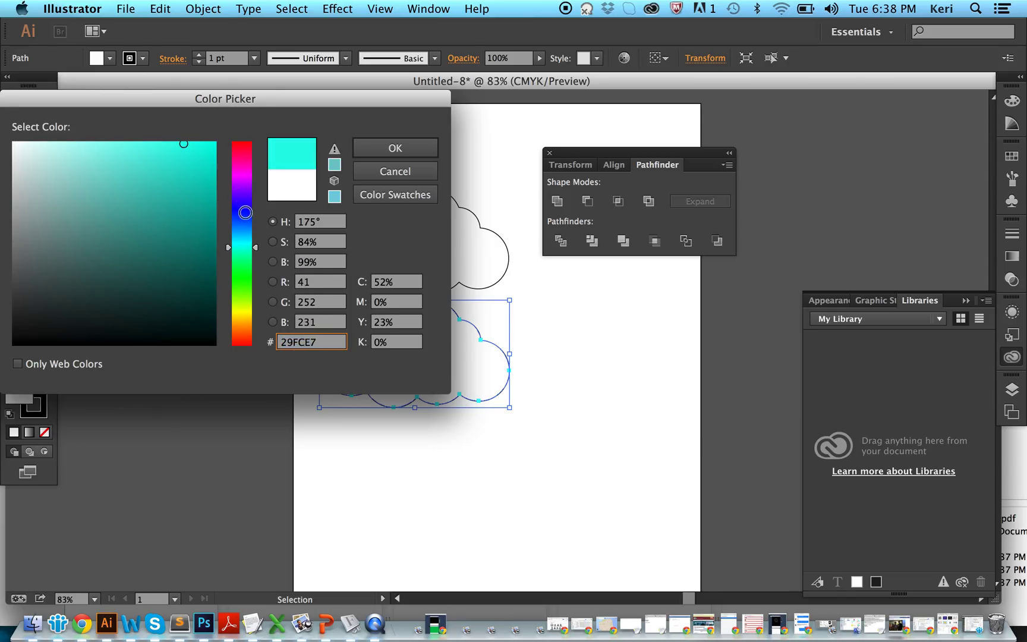
click(240, 213)
click(196, 183)
click(193, 172)
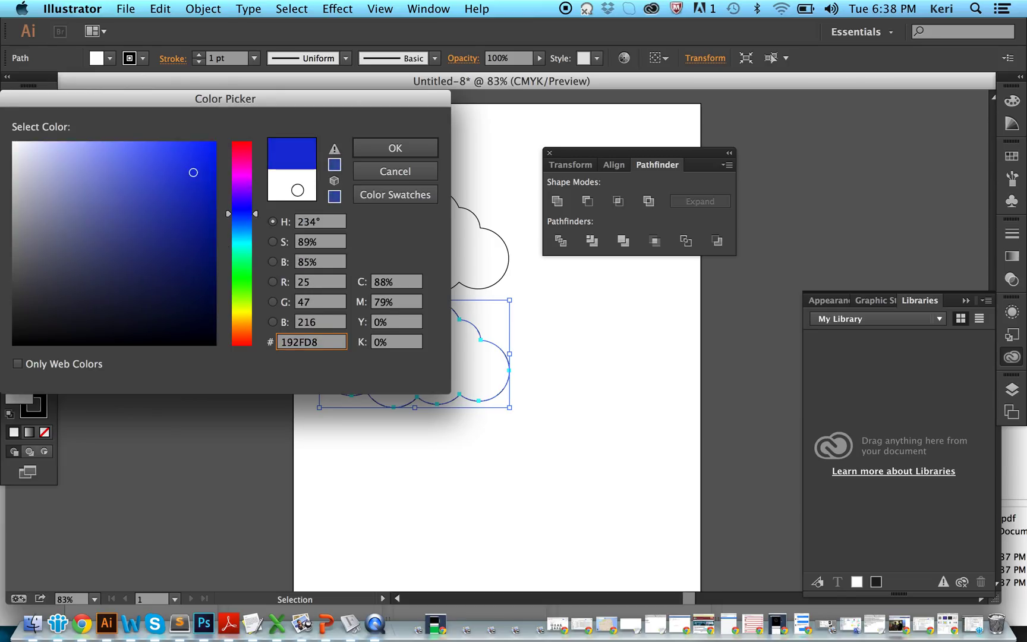
Fill the lower cloud with the C=70 M=15 Y=0 K=0 colour swatch
click(361, 196)
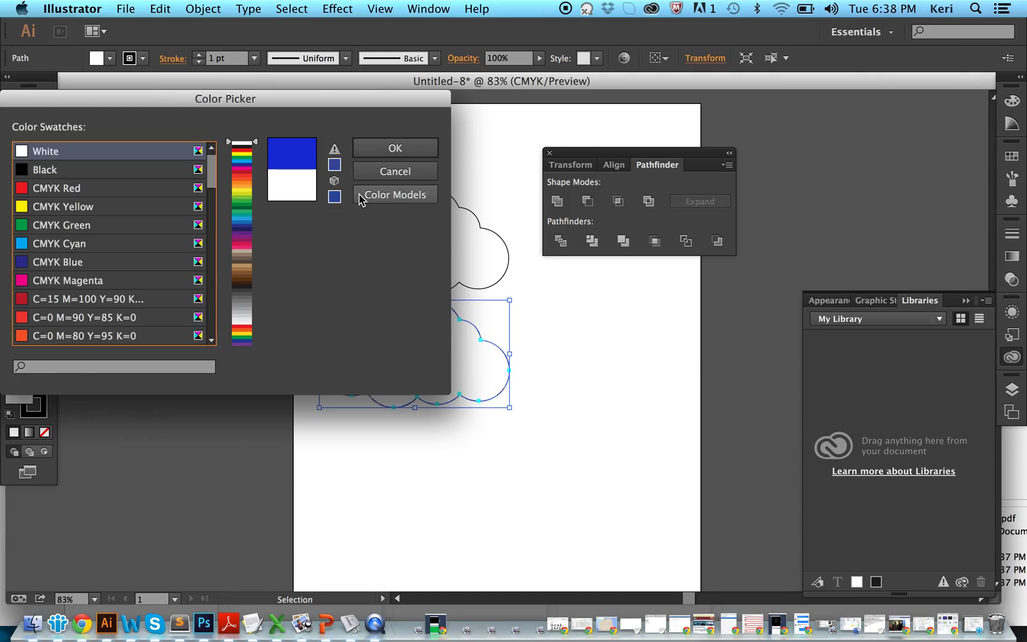
click(361, 198)
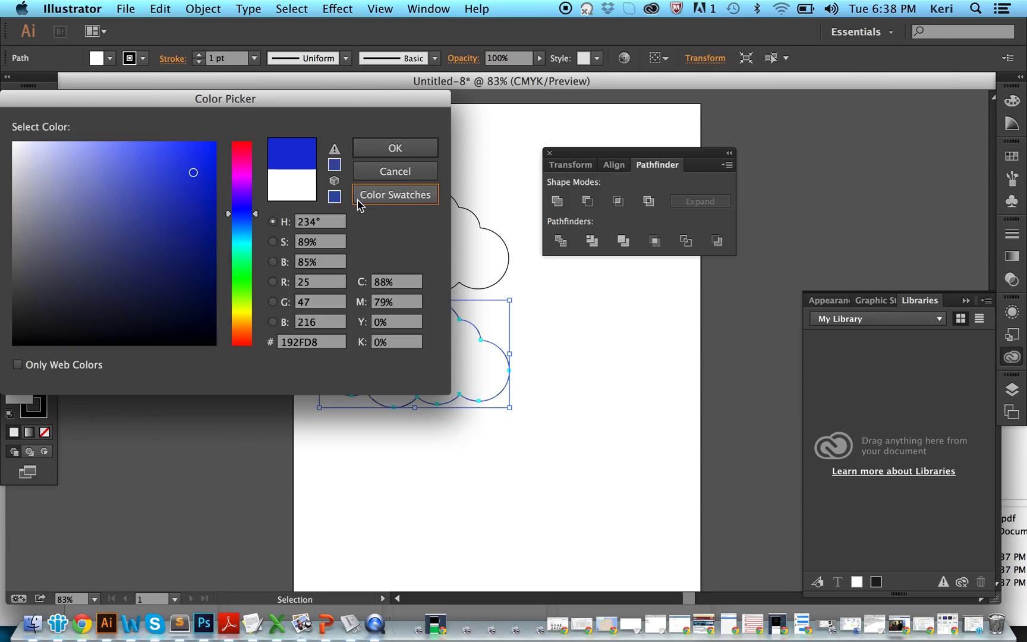
click(360, 202)
click(244, 227)
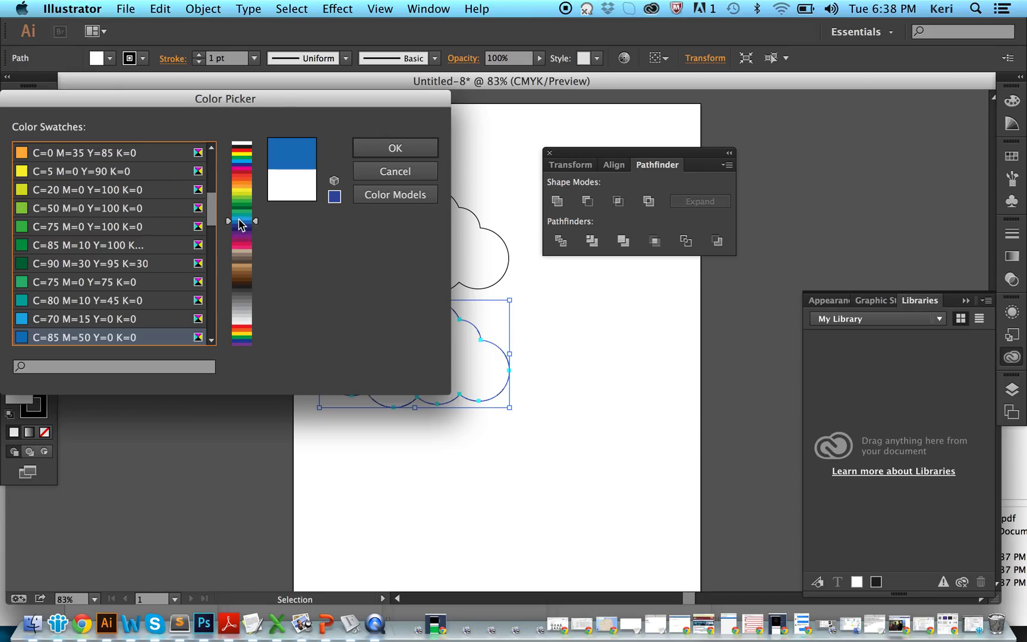
click(240, 218)
click(386, 147)
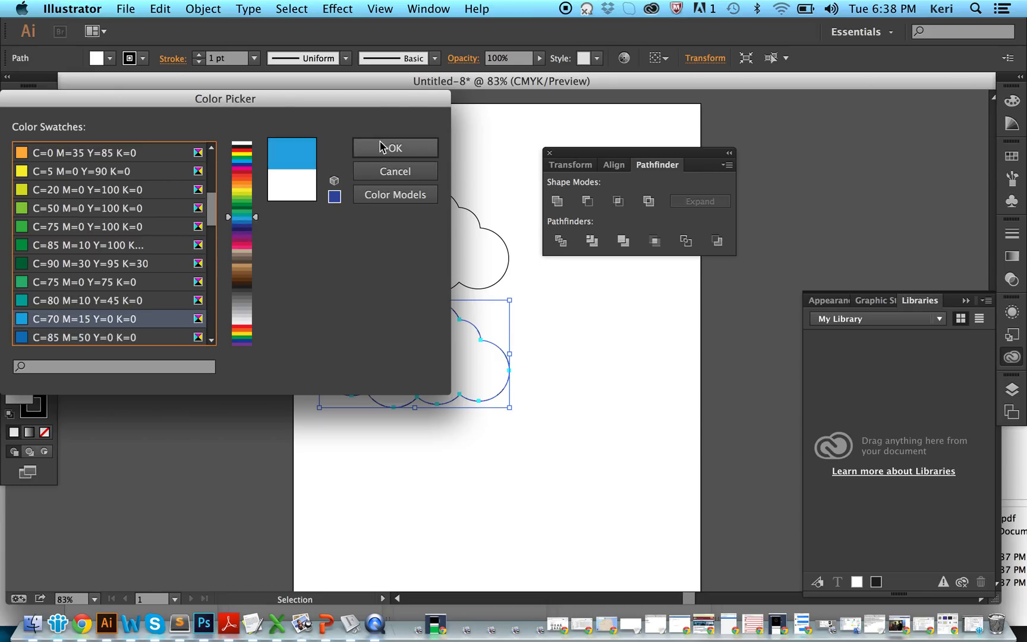
click(674, 518)
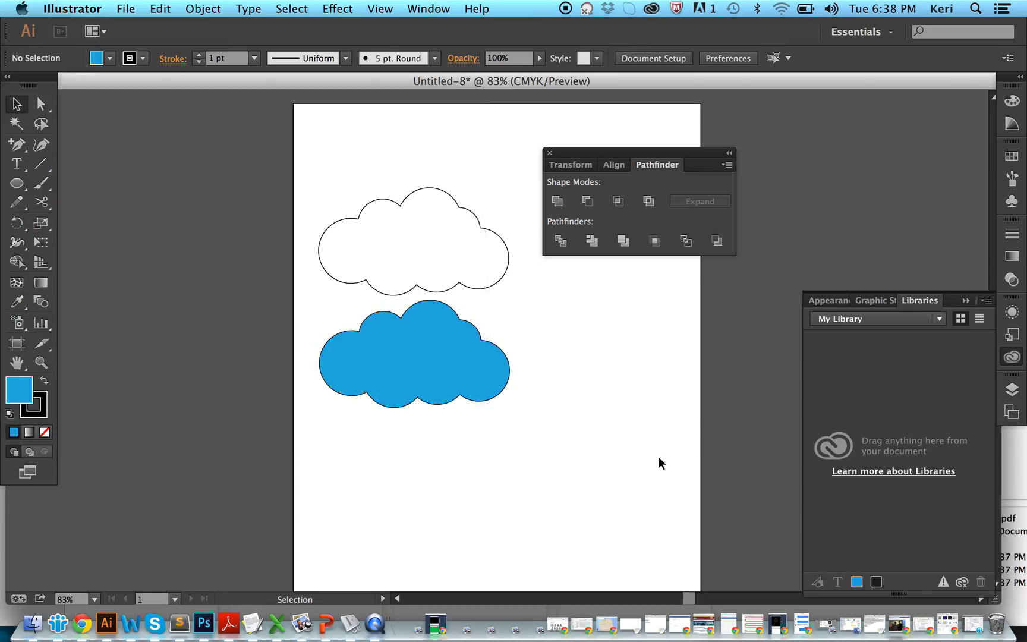
Remove the outline from the blue cloud
drag(567, 343, 323, 406)
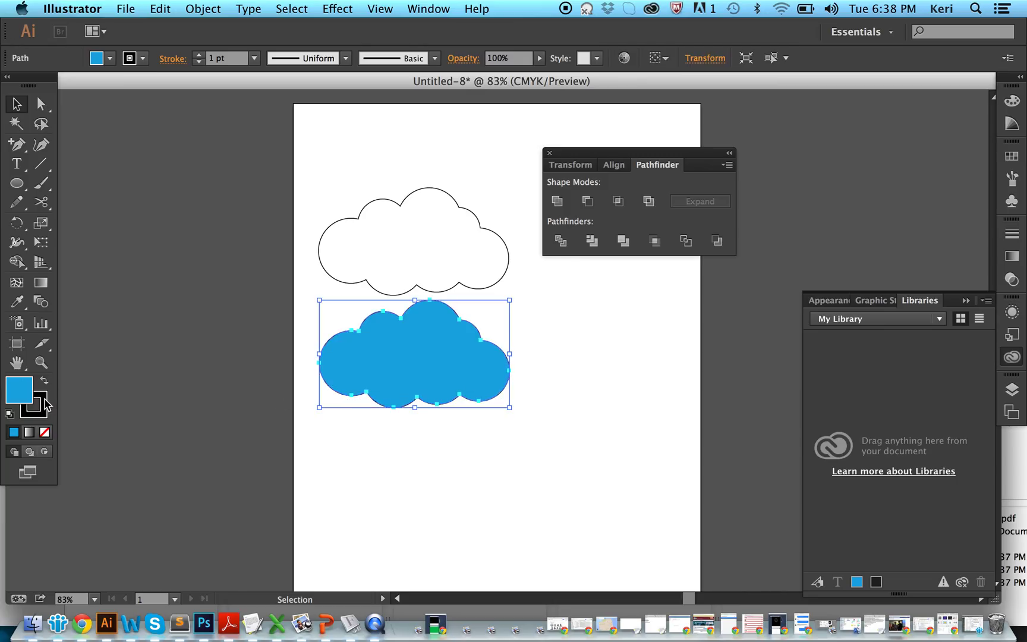
click(45, 406)
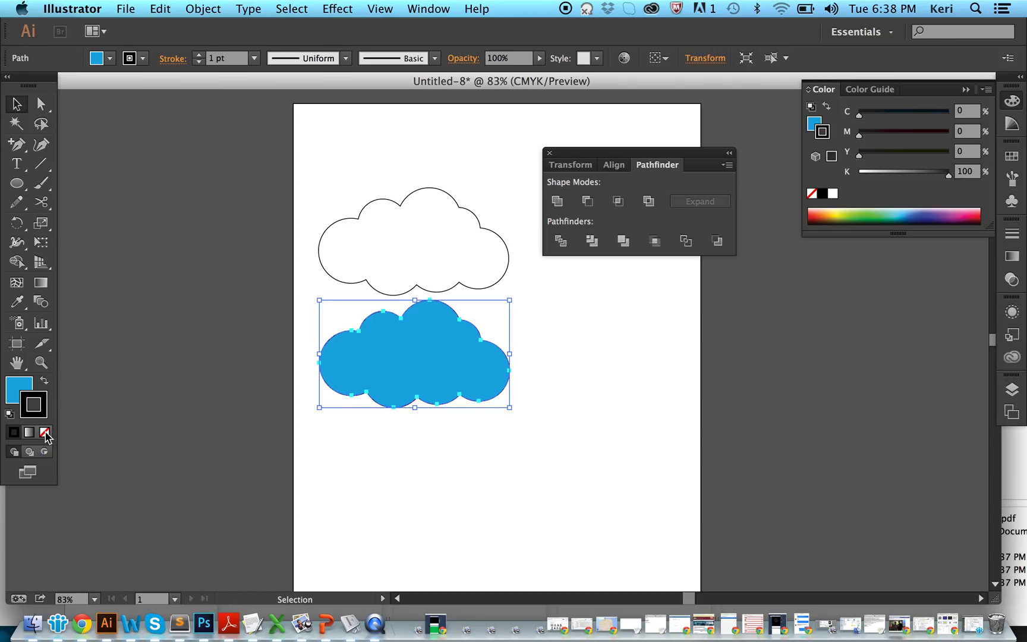
click(45, 433)
click(631, 527)
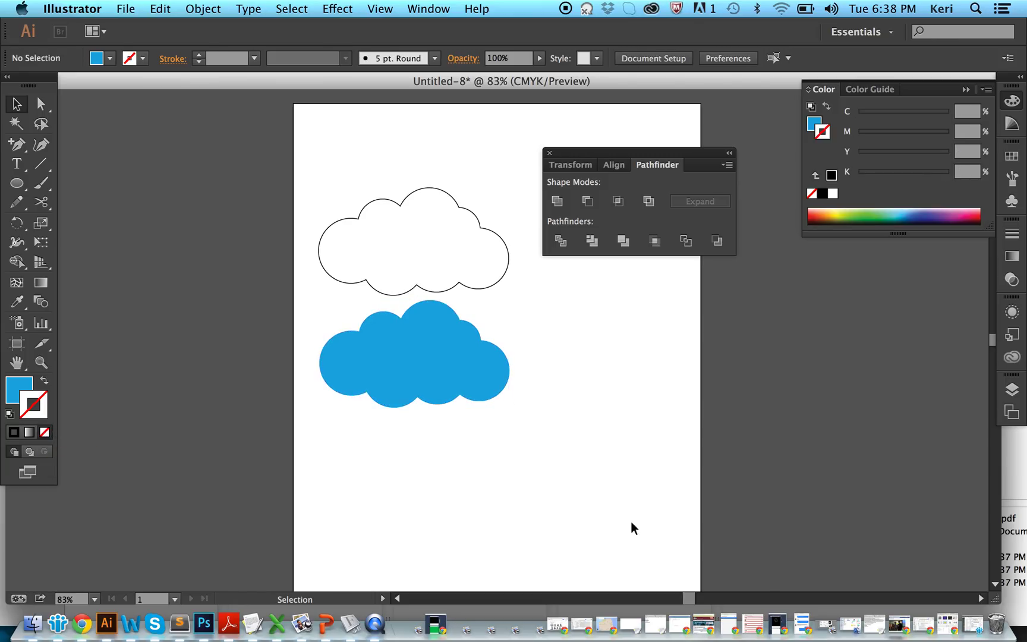
Scale the blue cloud to about half size and move it above the white cloud
click(439, 366)
drag(510, 407, 436, 388)
click(392, 384)
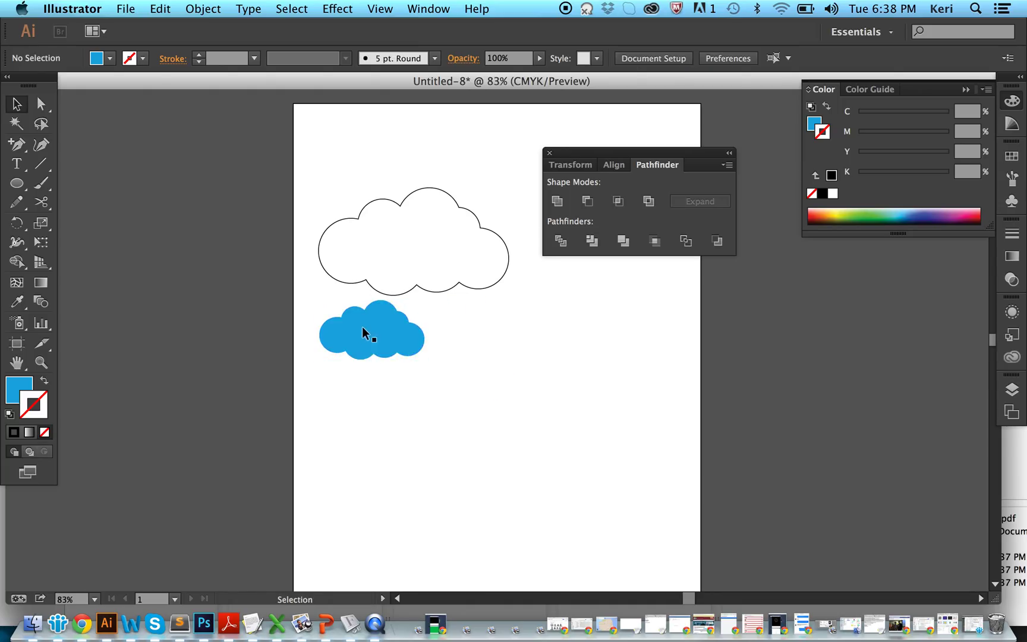
drag(364, 328, 358, 155)
click(482, 148)
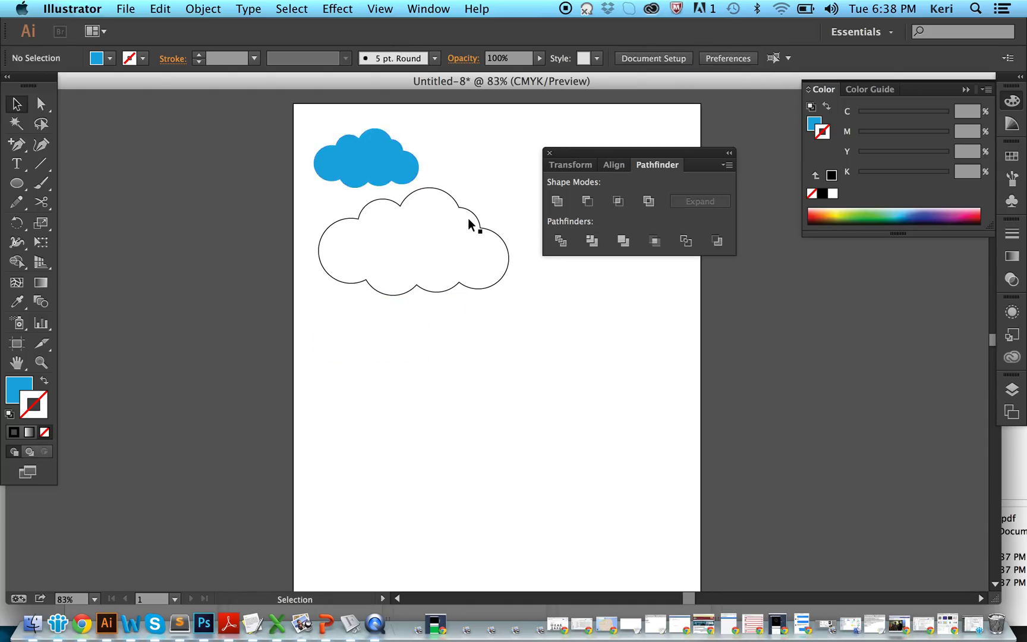
click(364, 151)
click(500, 226)
click(362, 156)
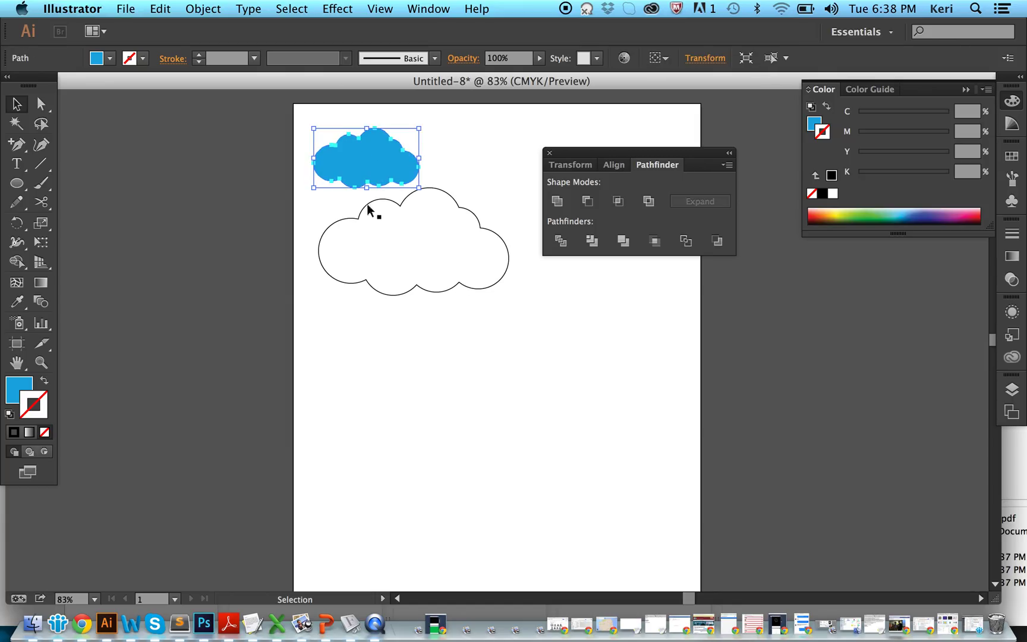
click(429, 8)
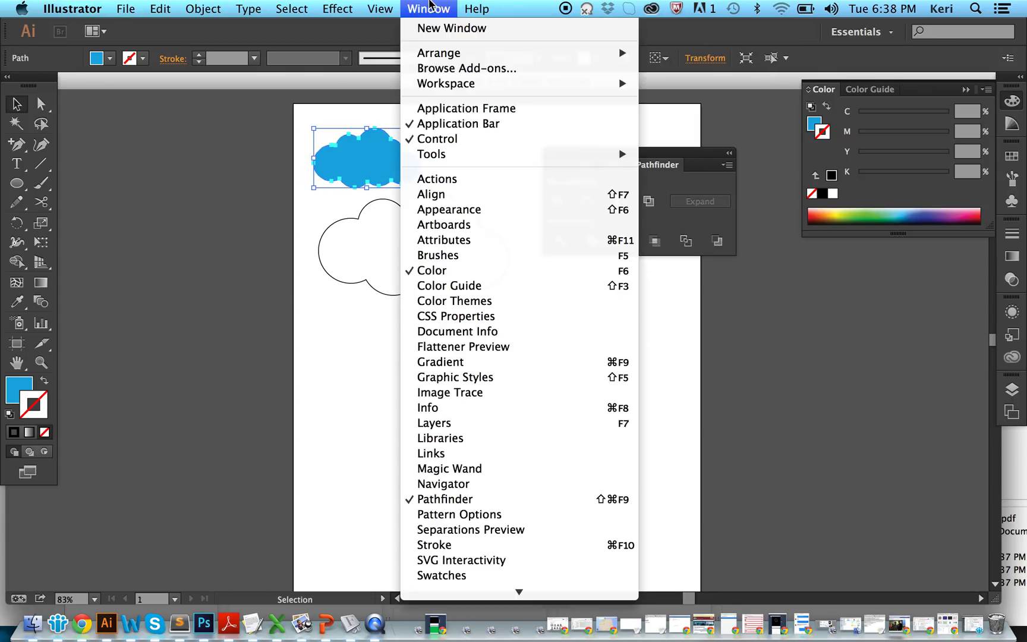
Set the small cloud's stroke to red C=0 M=90 Y=85 K=0 in the Appearance panel
click(469, 215)
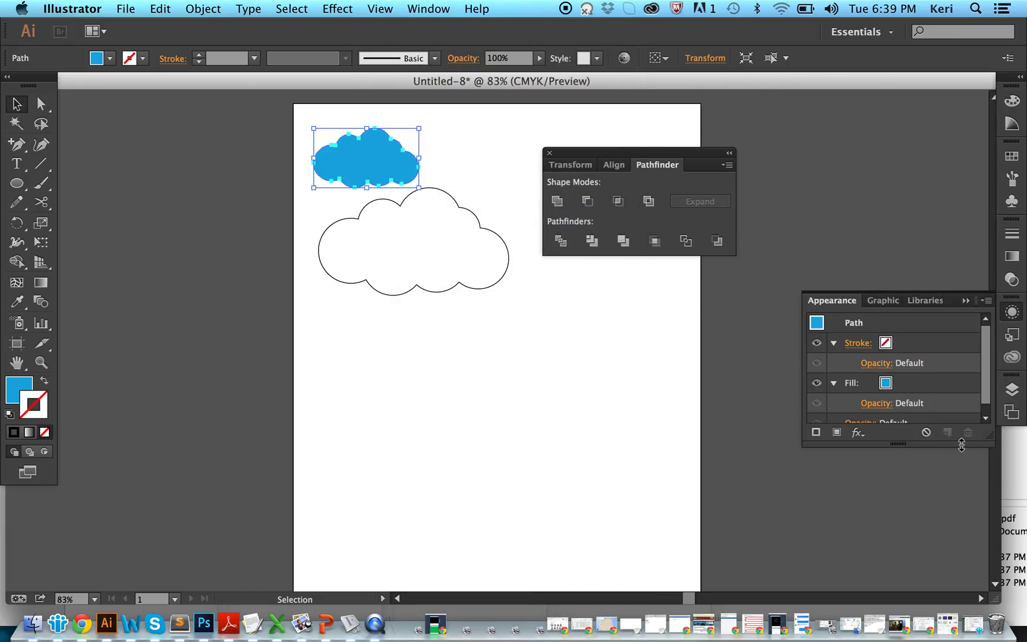
drag(961, 444, 961, 594)
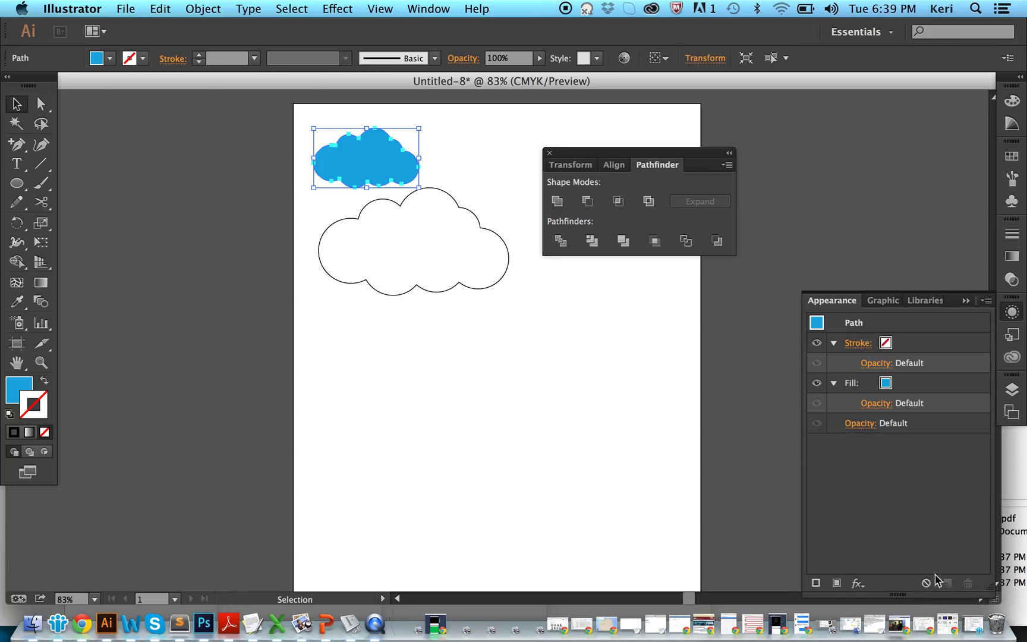
click(851, 347)
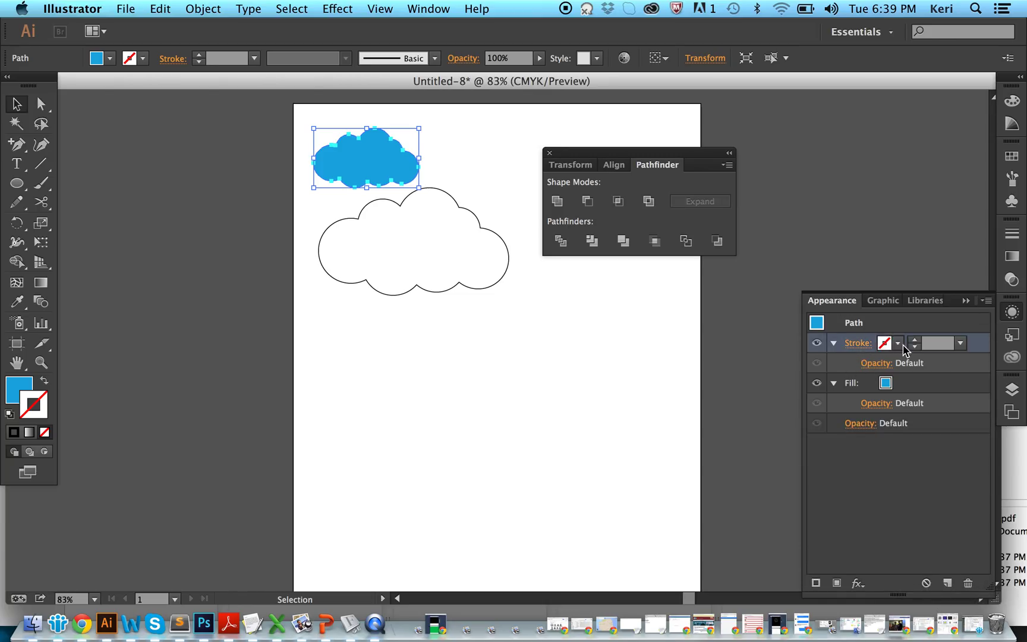
click(898, 344)
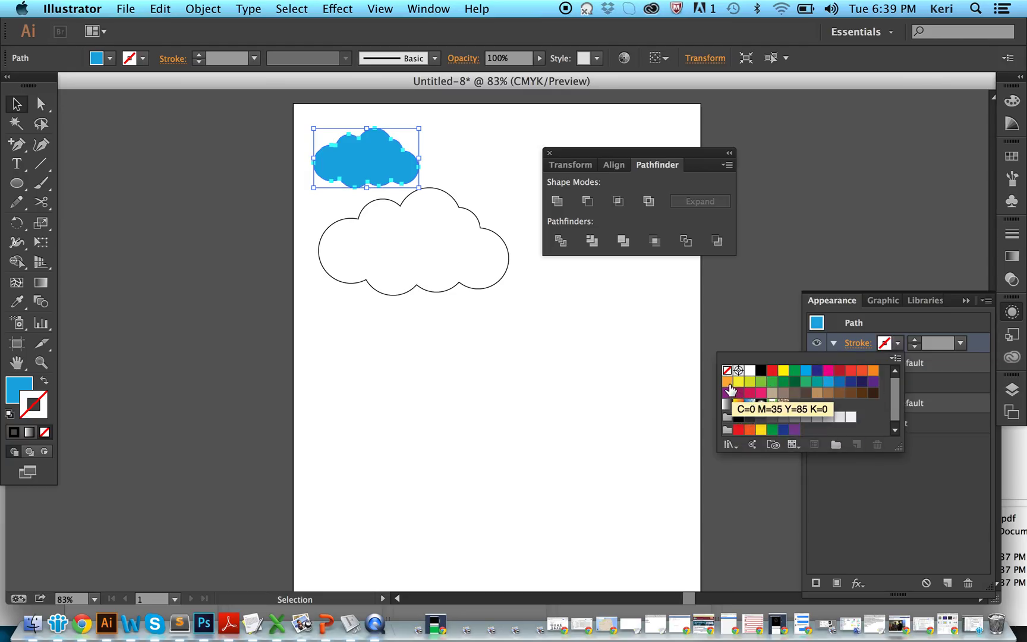
click(851, 373)
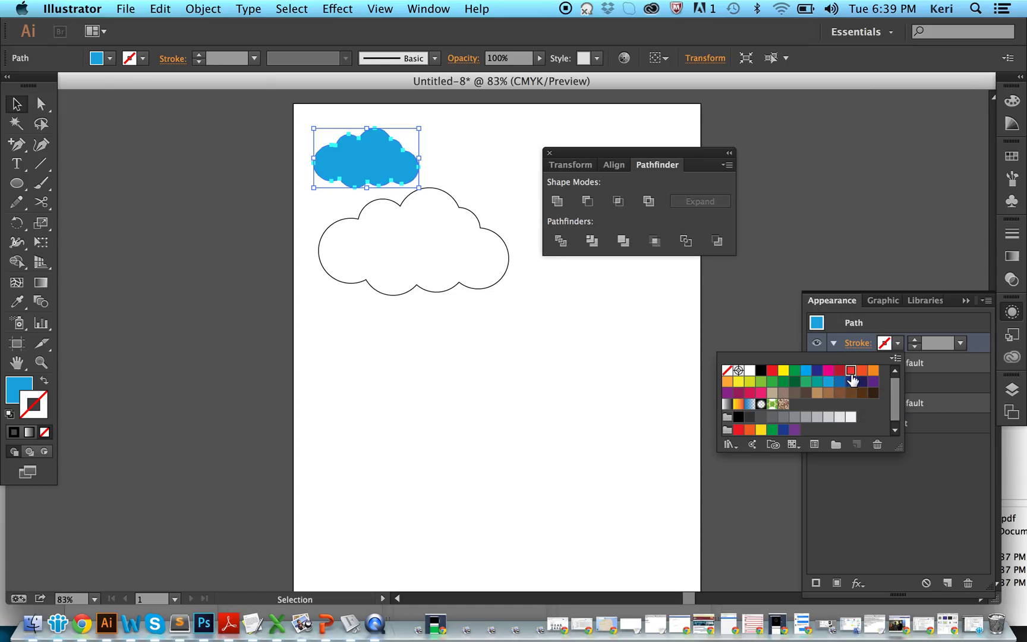
Raise the red stroke's weight to 10 pt
click(915, 340)
click(914, 340)
click(915, 340)
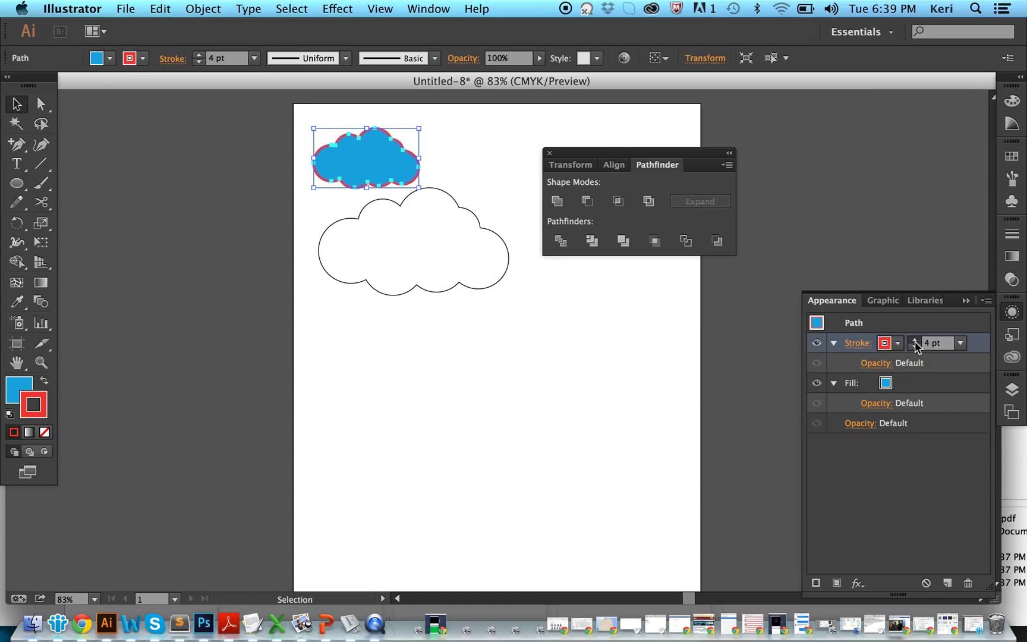
click(914, 340)
click(914, 340)
click(915, 340)
click(914, 340)
click(915, 340)
click(915, 340)
click(576, 397)
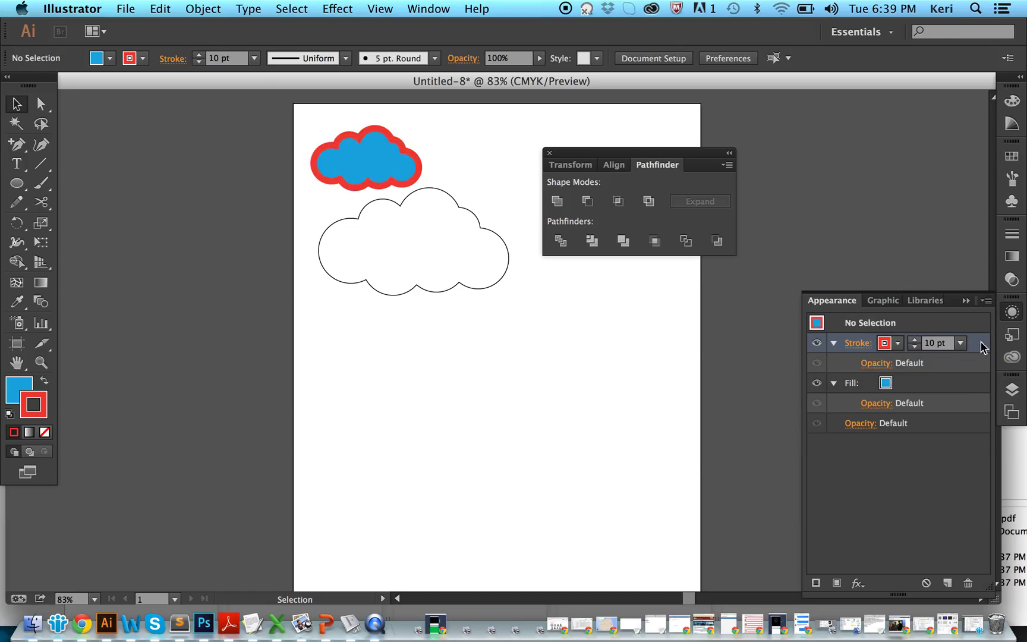
Add a second stroke in Appearance, colour it orange and increase its weight
click(946, 583)
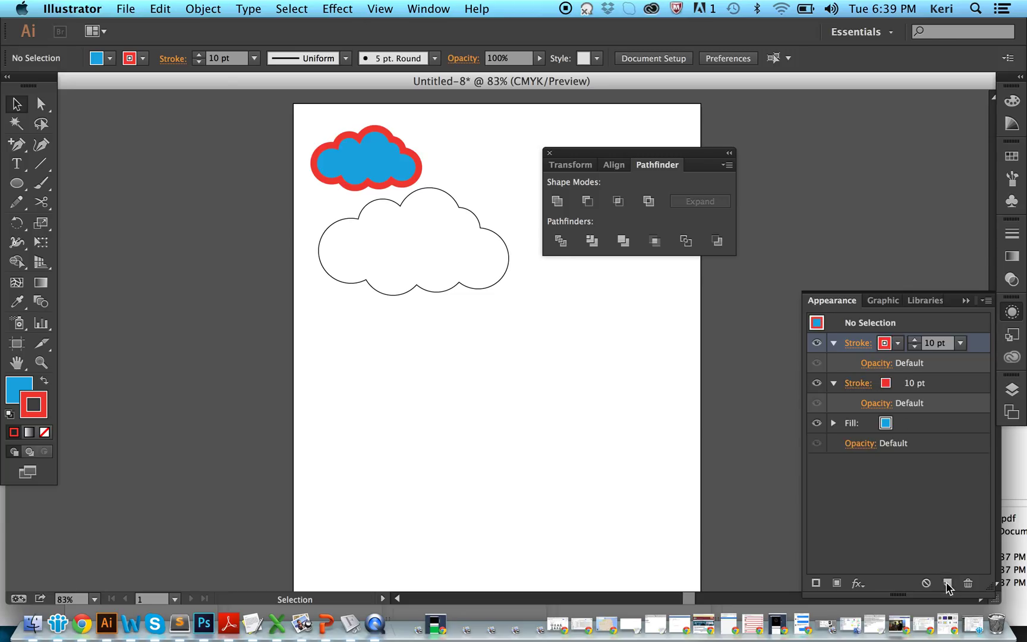
click(895, 387)
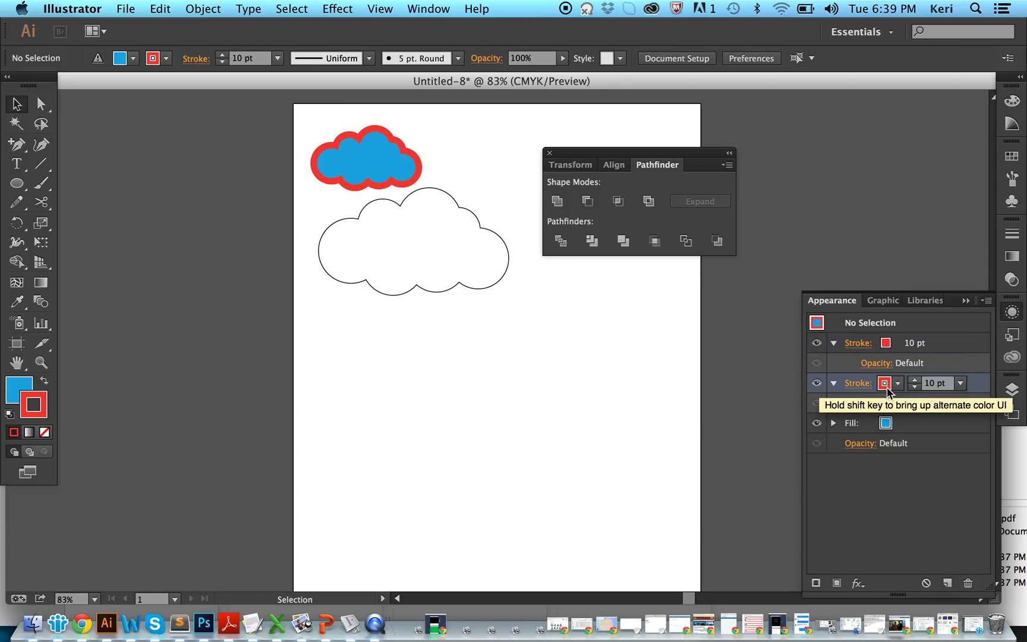
click(902, 383)
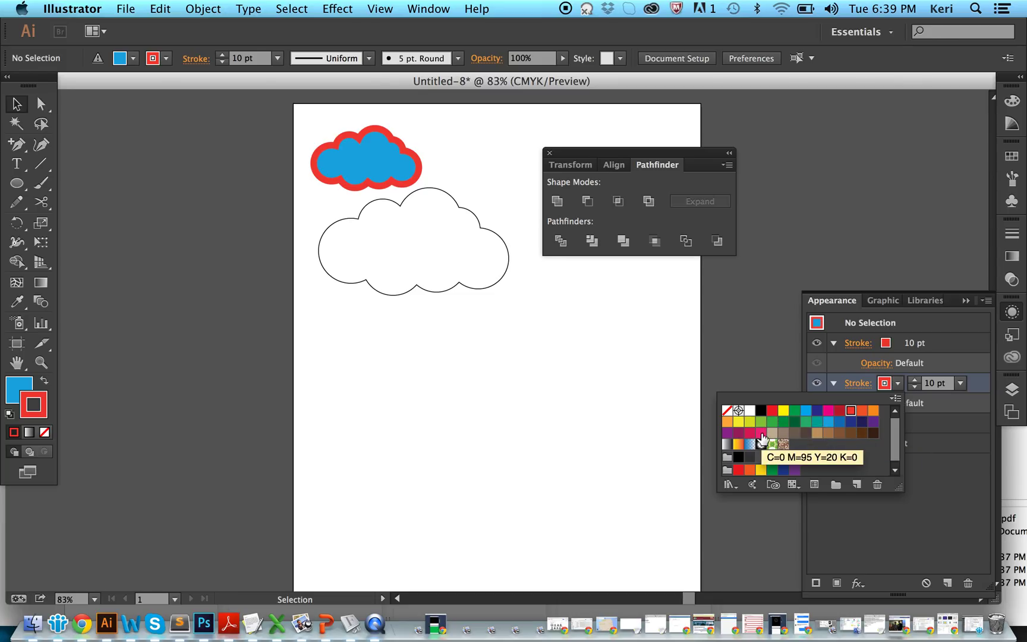
click(728, 423)
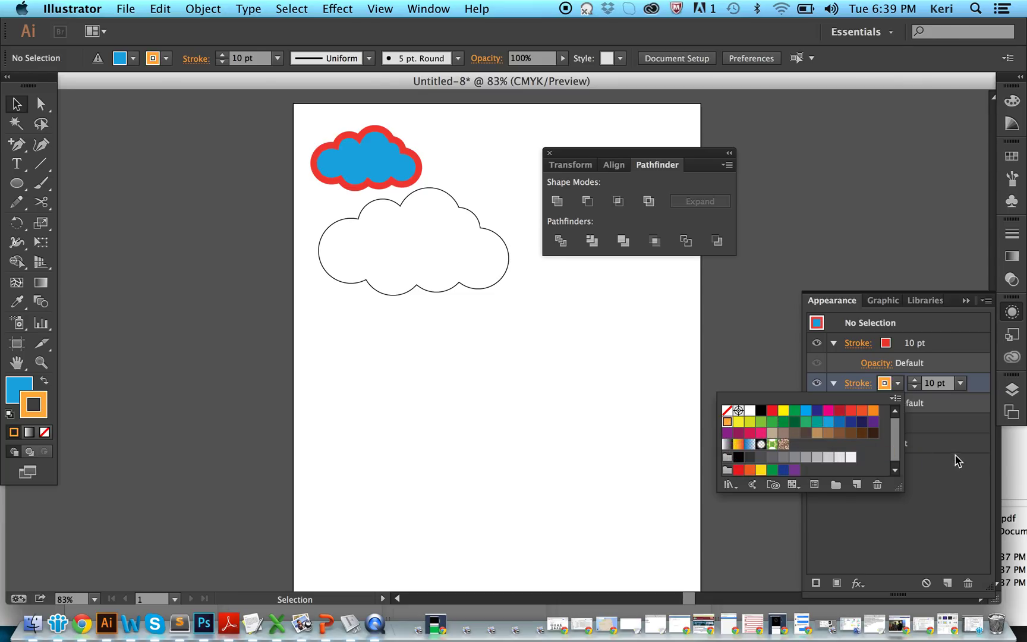
click(948, 366)
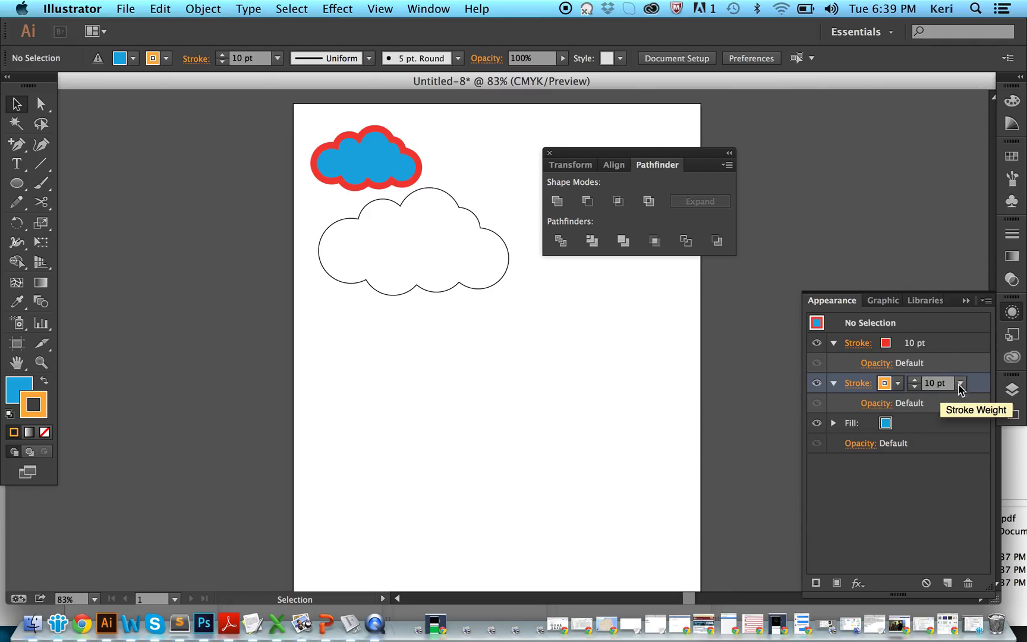
click(915, 380)
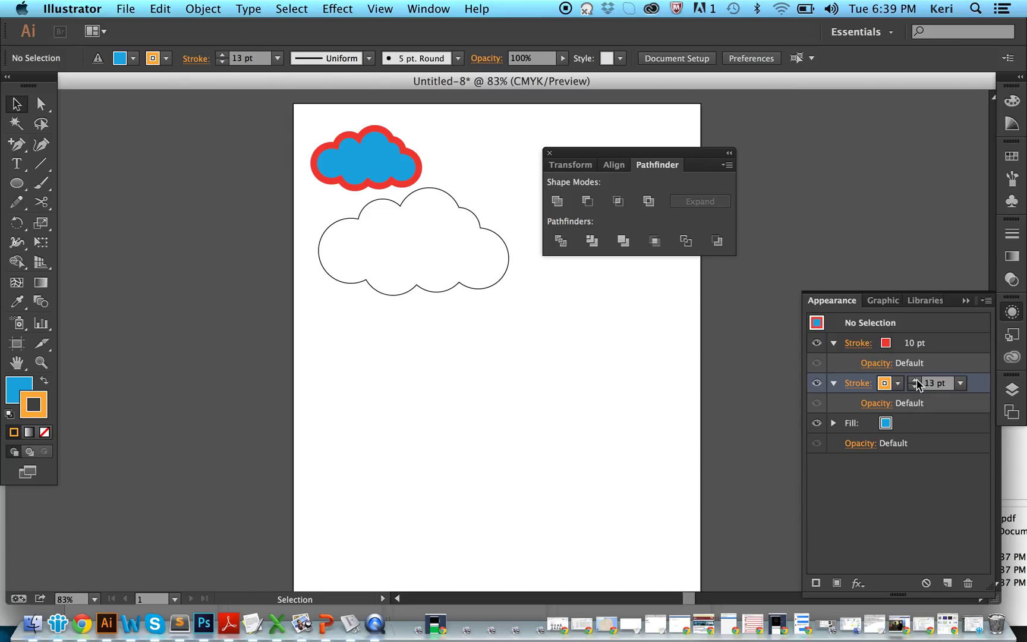
Duplicate the cloud's red stroke and thicken the lower copy to 17 pt
click(369, 154)
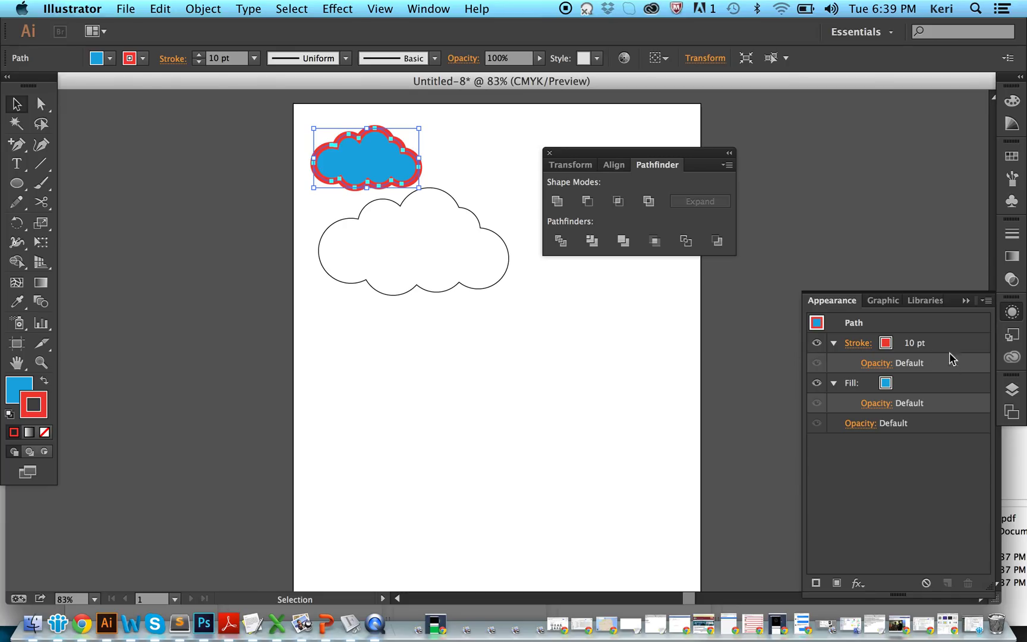
drag(941, 348, 948, 583)
click(915, 384)
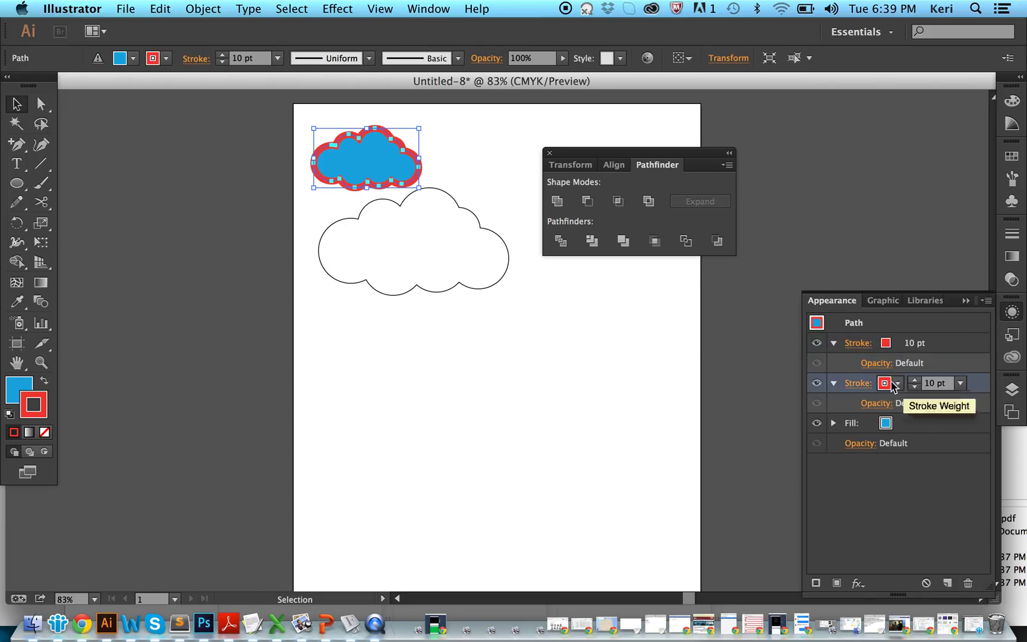
click(915, 381)
click(914, 380)
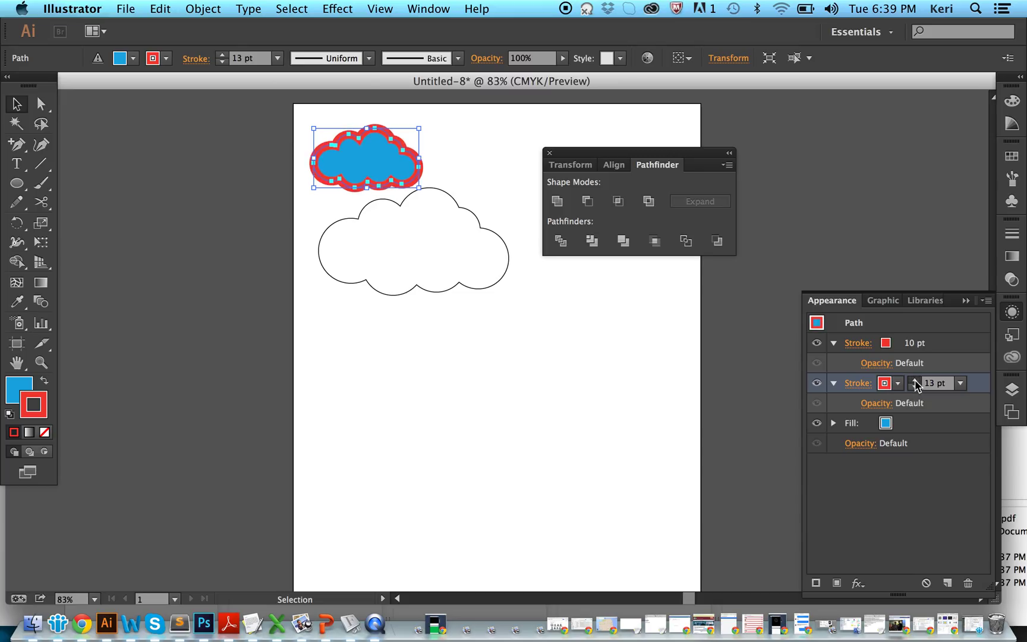
click(915, 381)
click(914, 380)
Change the 17 pt stroke to yellow-orange C=0 M=21 Y=85 K=0 in the Color panel
key(F6)
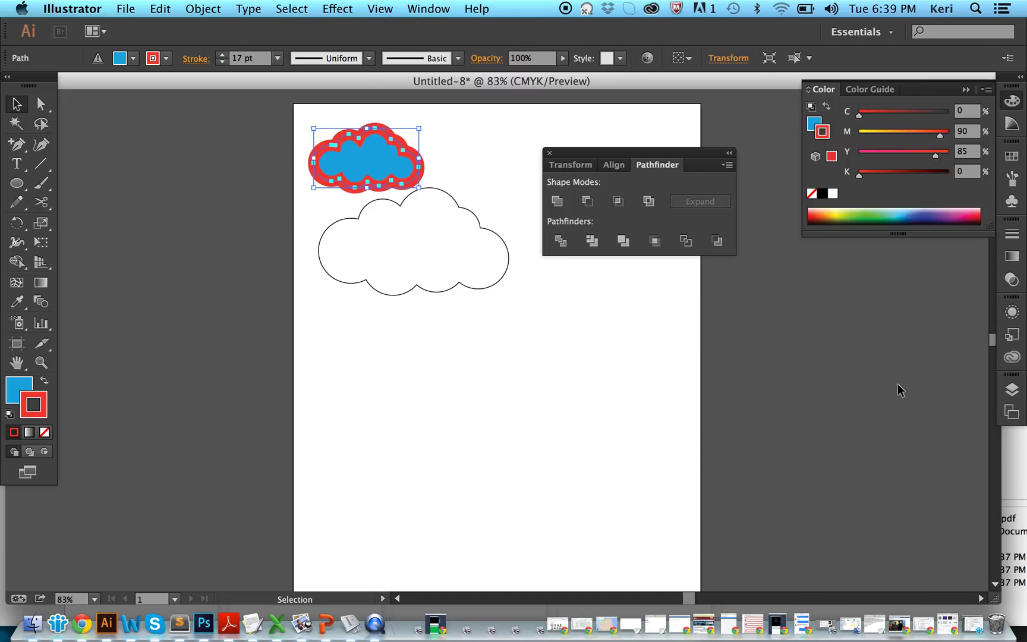
click(899, 390)
mouse_move(900, 137)
mouse_down()
mouse_move(878, 137)
mouse_move(918, 137)
mouse_up()
click(395, 176)
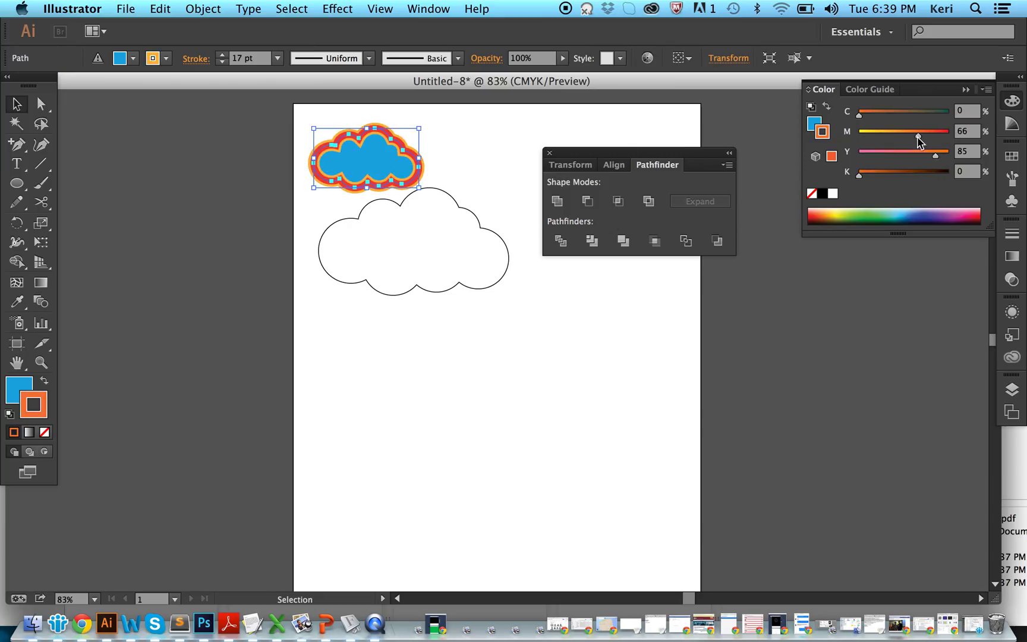
click(878, 132)
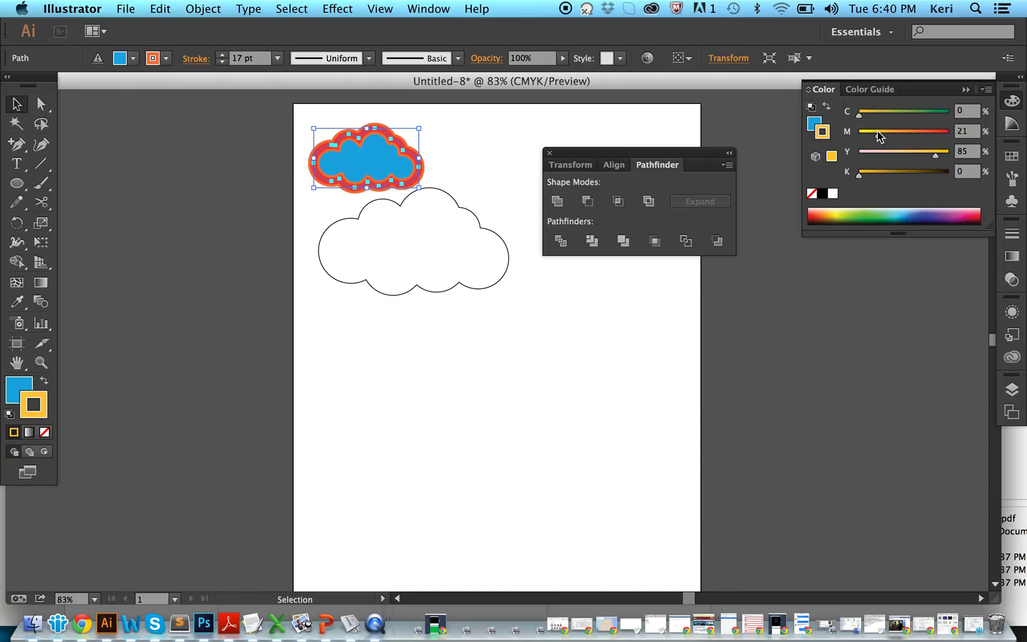
Alt-drag a copy of the outlined cloud below the white cloud
click(468, 168)
drag(364, 153, 447, 344)
click(633, 372)
Set the lower cloud copy's 17 pt yellow stroke to Align Stroke to Outside
click(476, 352)
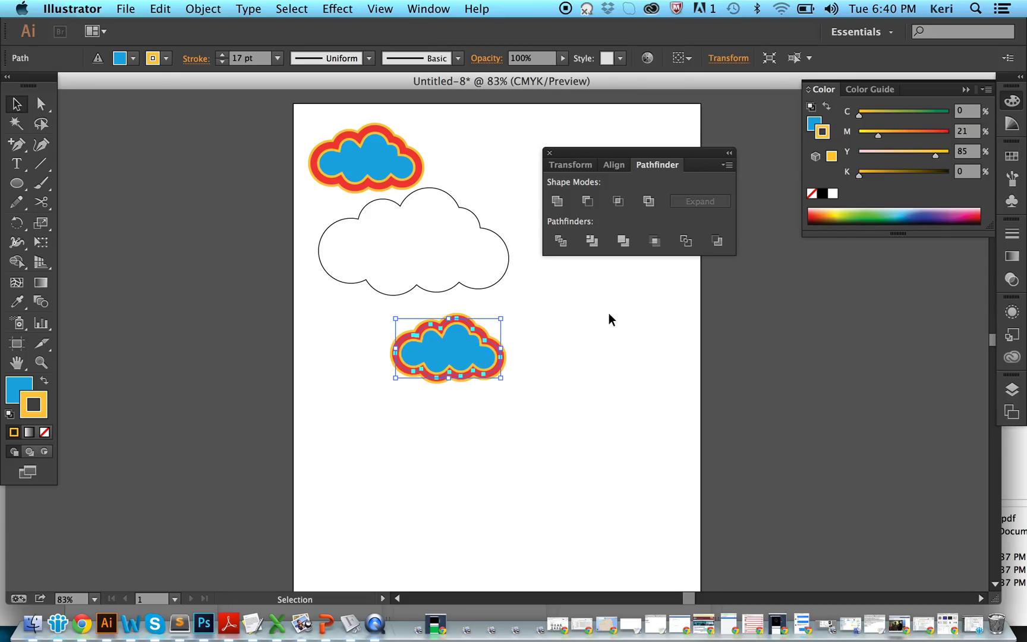
click(429, 8)
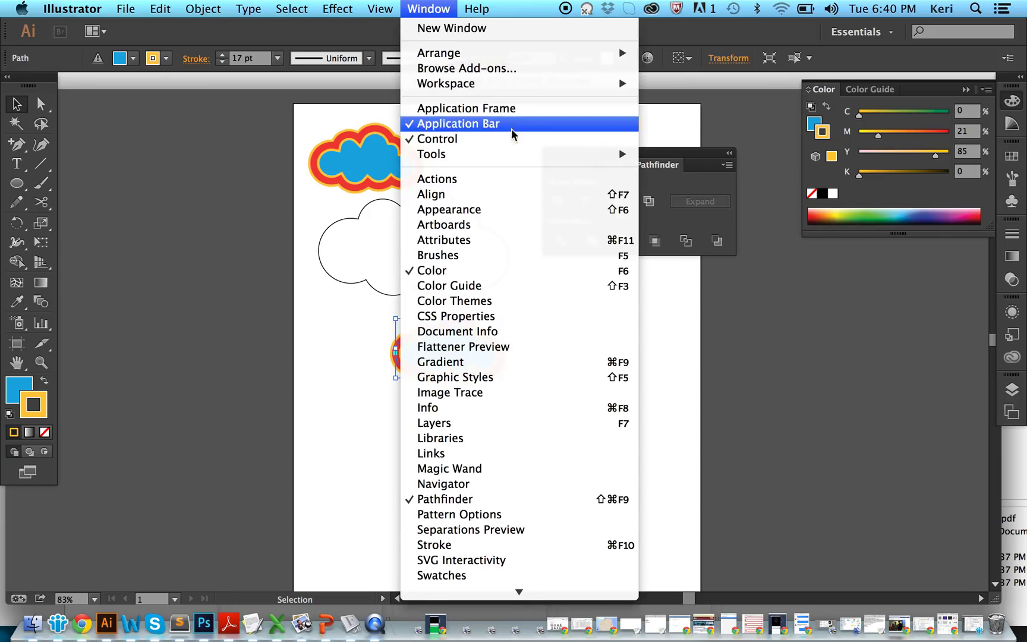
click(511, 210)
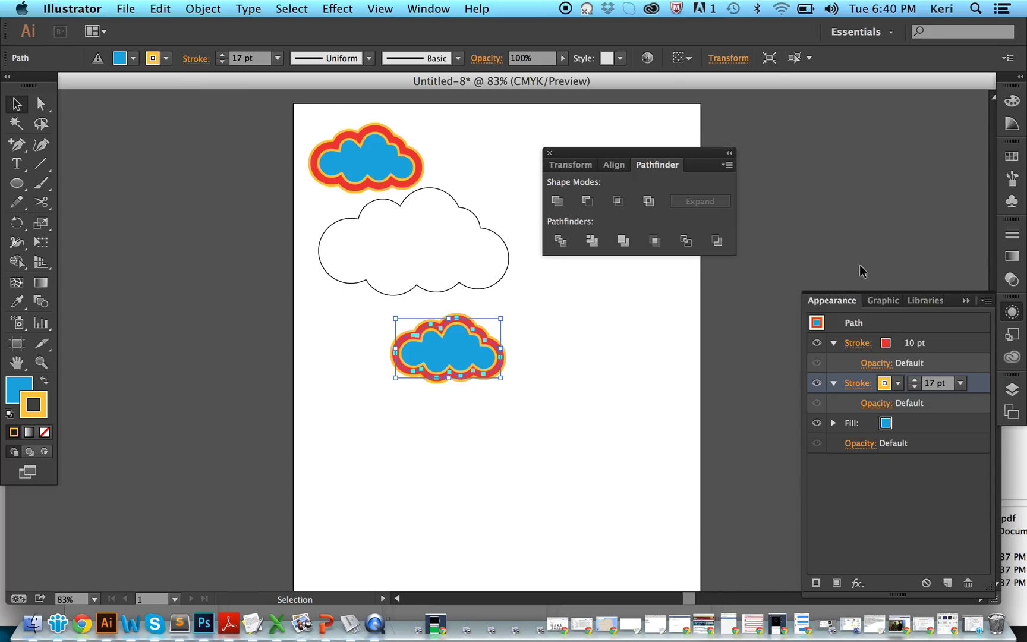
mouse_move(838, 300)
mouse_down()
mouse_move(734, 176)
mouse_move(601, 192)
mouse_move(582, 161)
mouse_up()
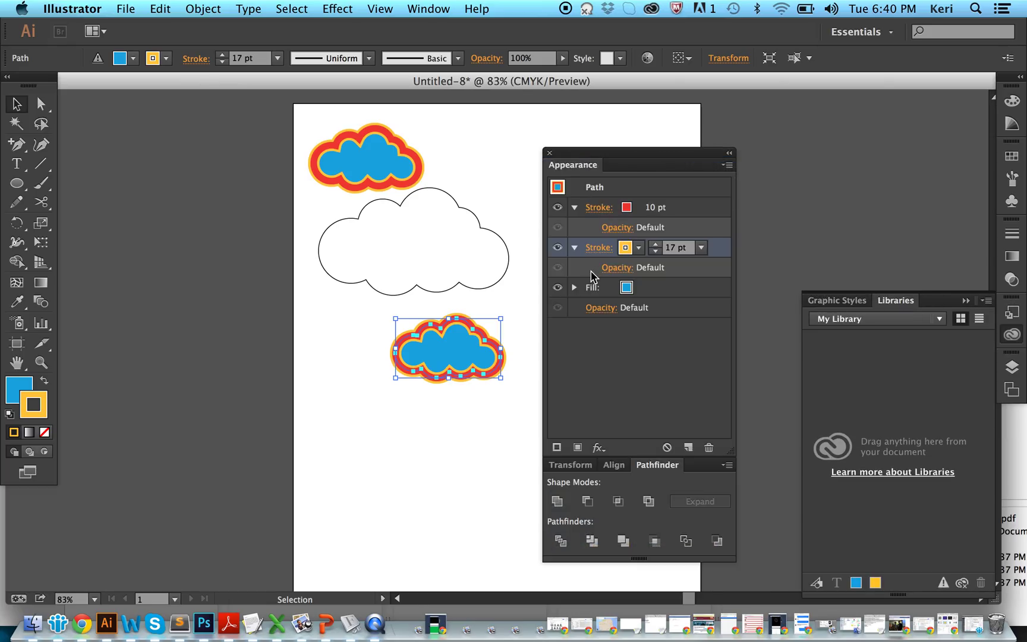
click(598, 248)
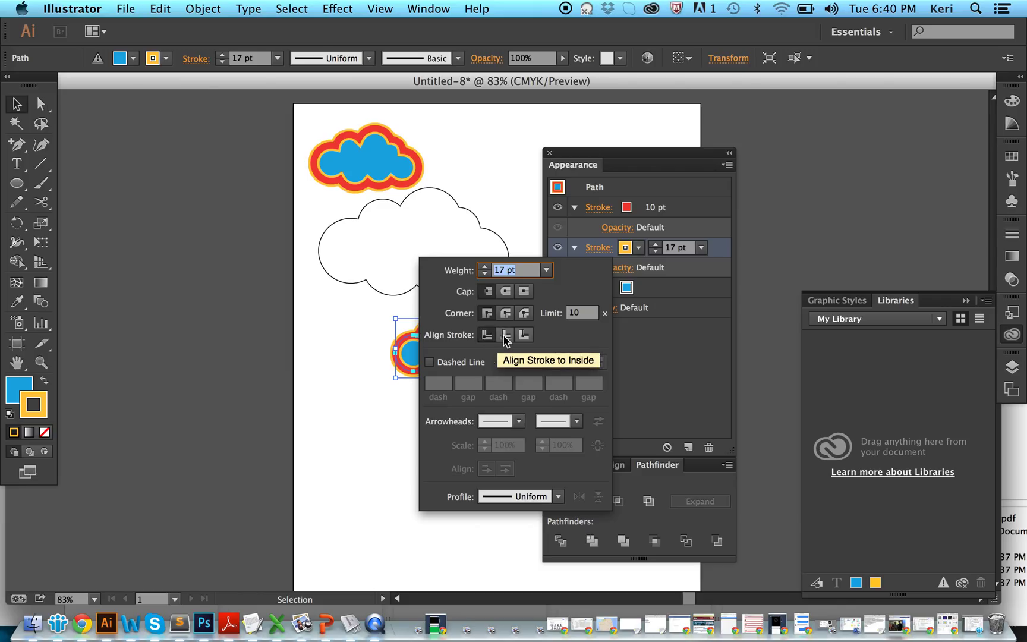
click(526, 335)
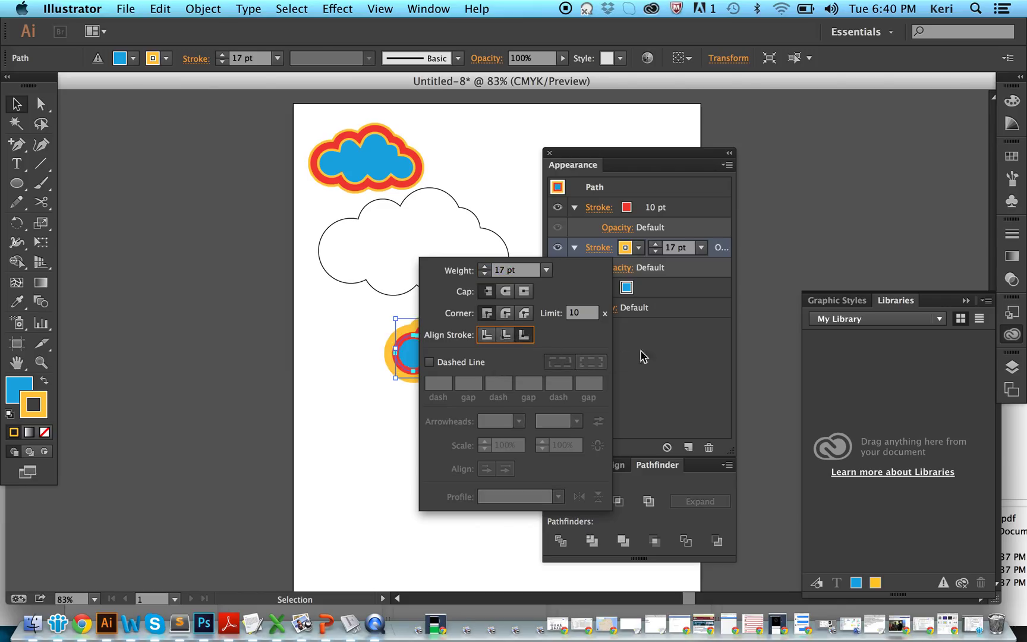
click(592, 209)
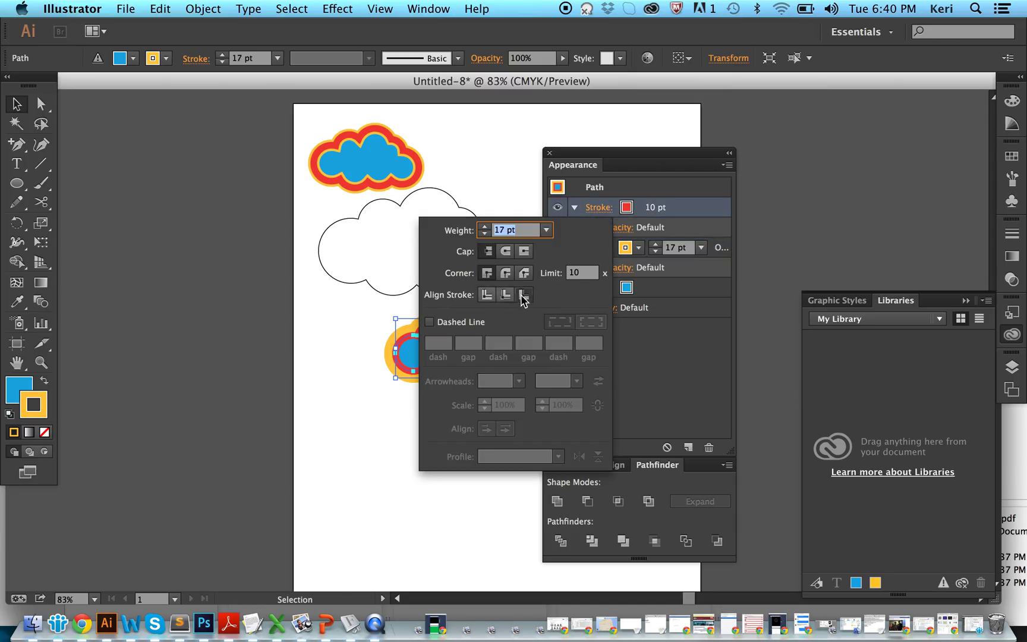
Move the original cloud down-left beside the copy and shift the panels off the artwork
click(456, 452)
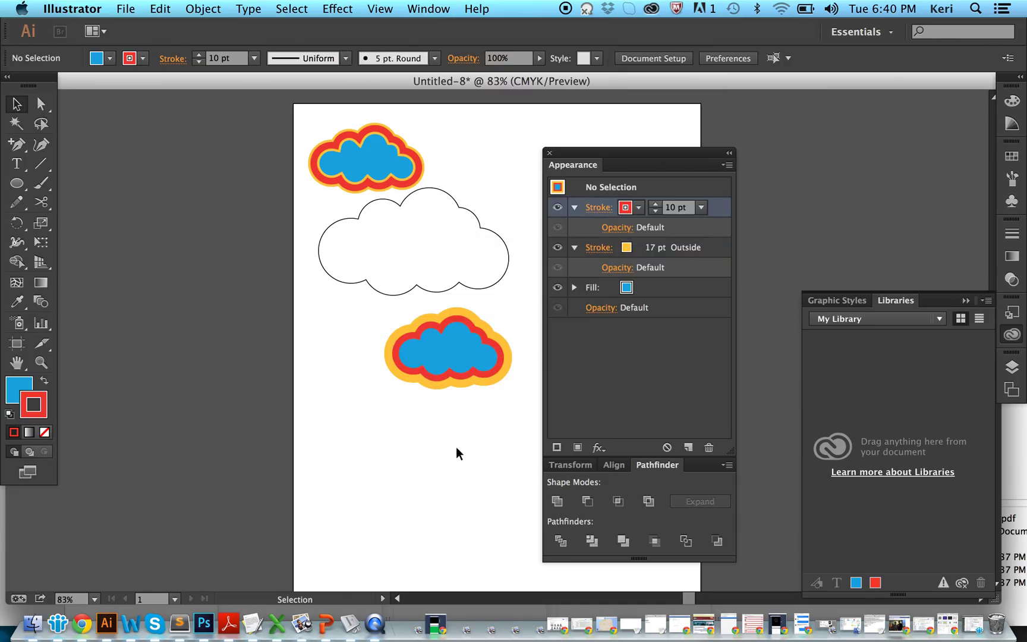
drag(364, 188, 315, 389)
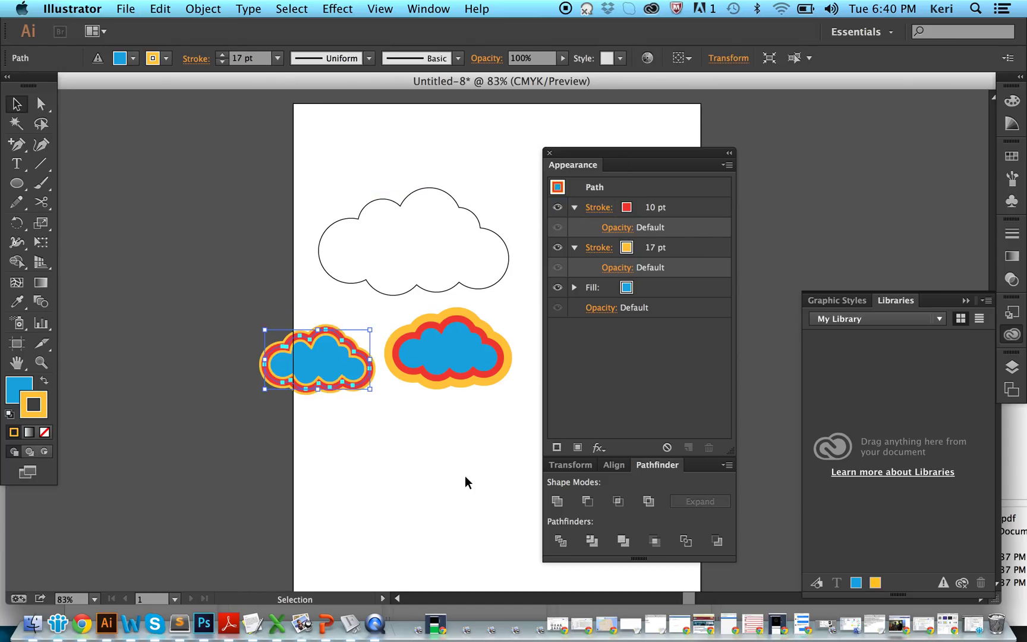
click(387, 426)
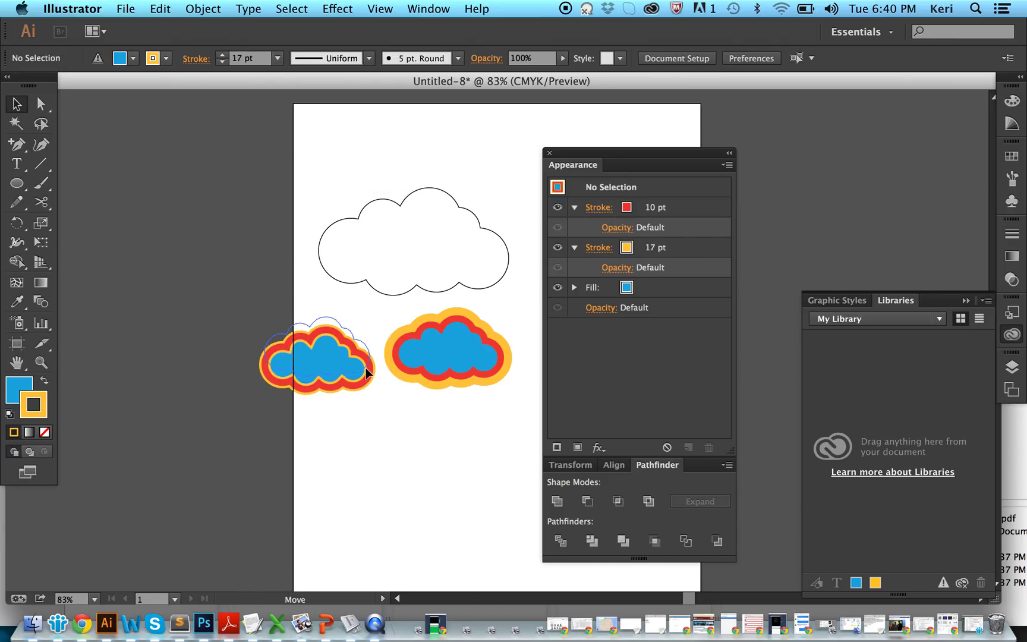
drag(325, 331, 325, 318)
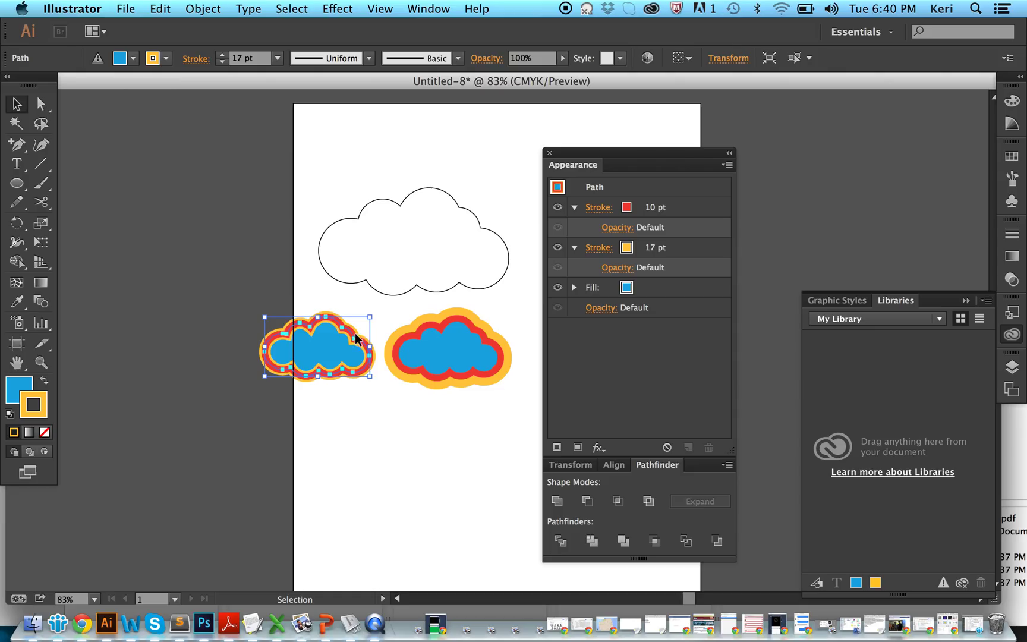
click(426, 433)
click(454, 368)
click(473, 436)
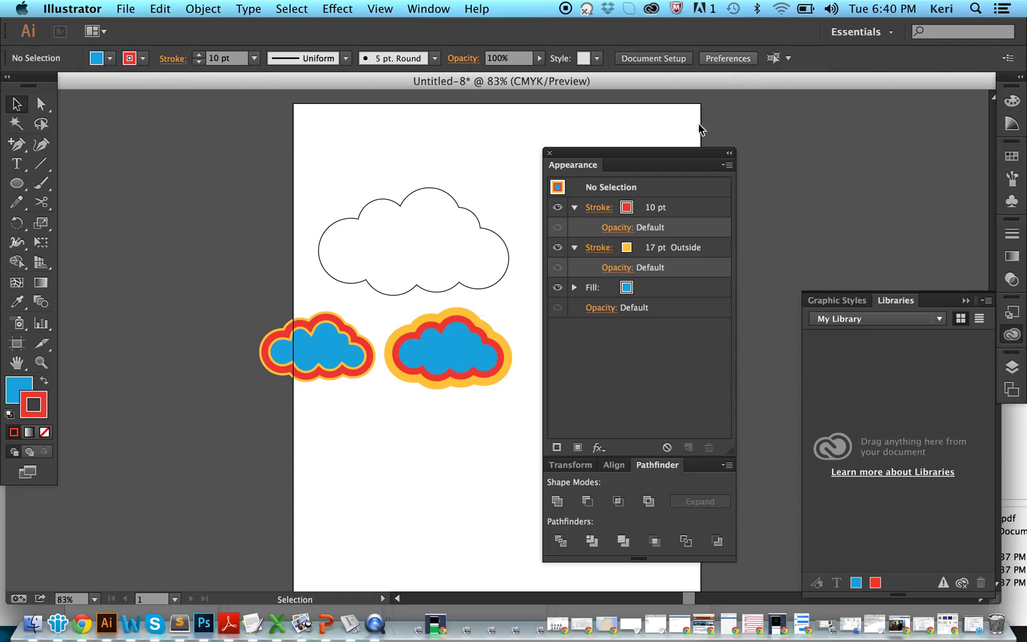
drag(644, 159, 837, 152)
click(484, 235)
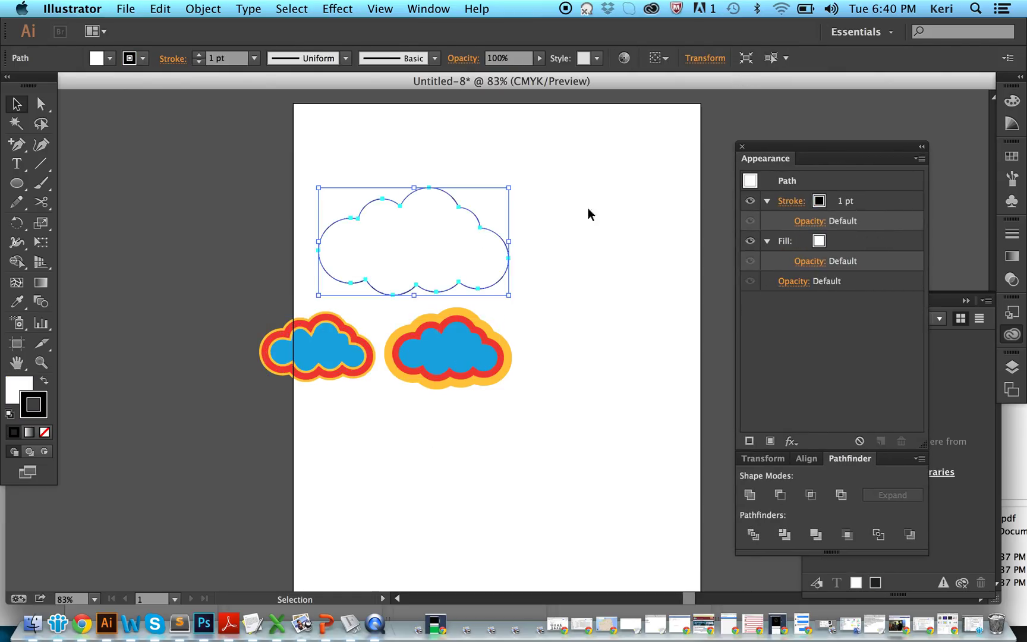
Delete the white outline cloud and small left cloud, and move the remaining cloud top-left
key(Delete)
click(333, 372)
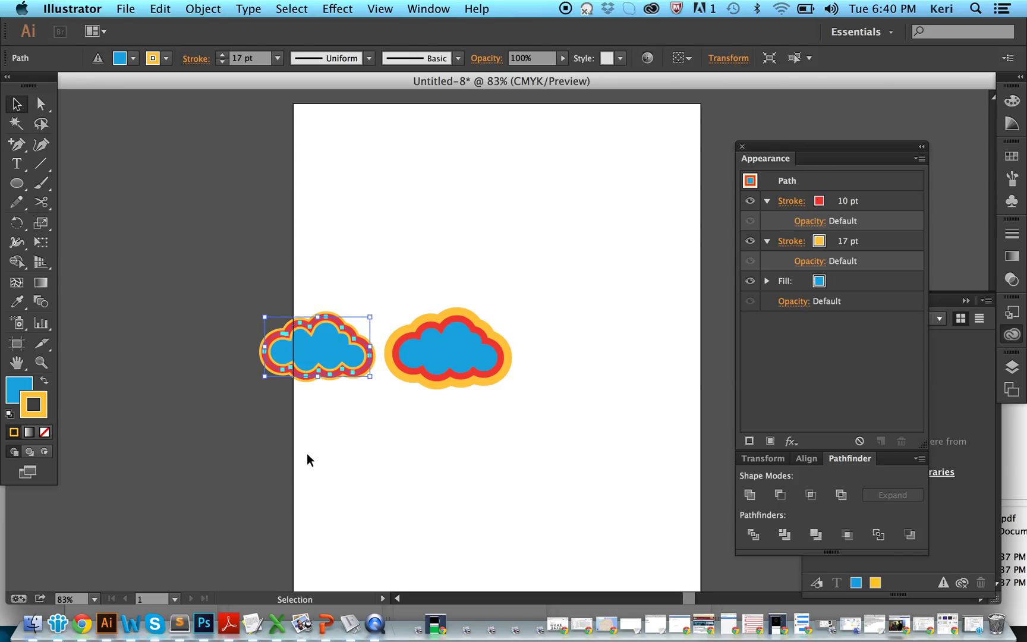
key(Delete)
drag(463, 355, 383, 163)
click(571, 226)
click(408, 147)
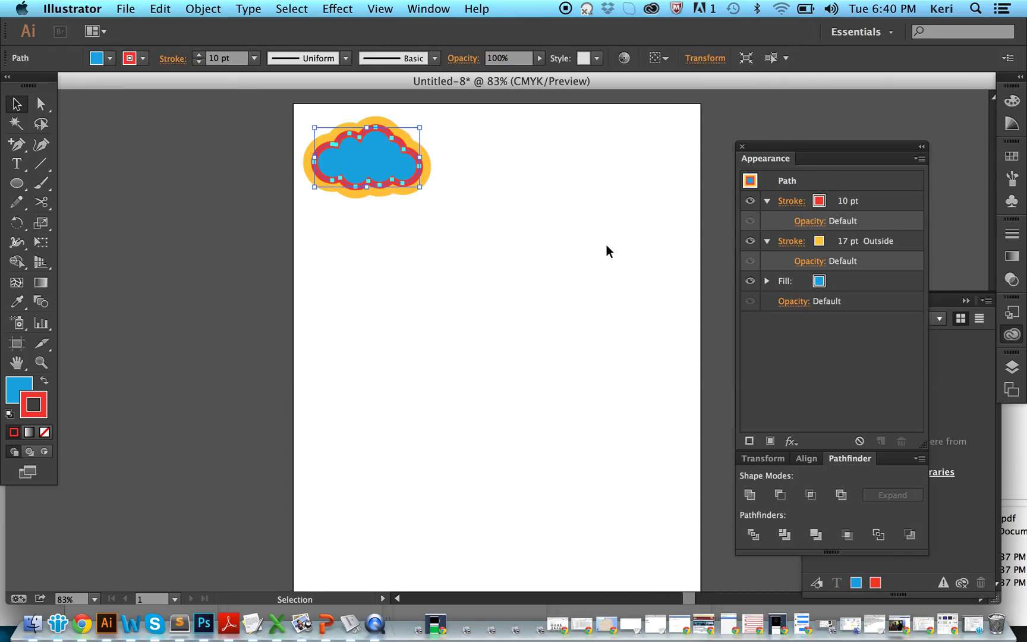
Recolour the 17 pt outer stroke mid blue and the 10 pt inner stroke dark navy
click(791, 241)
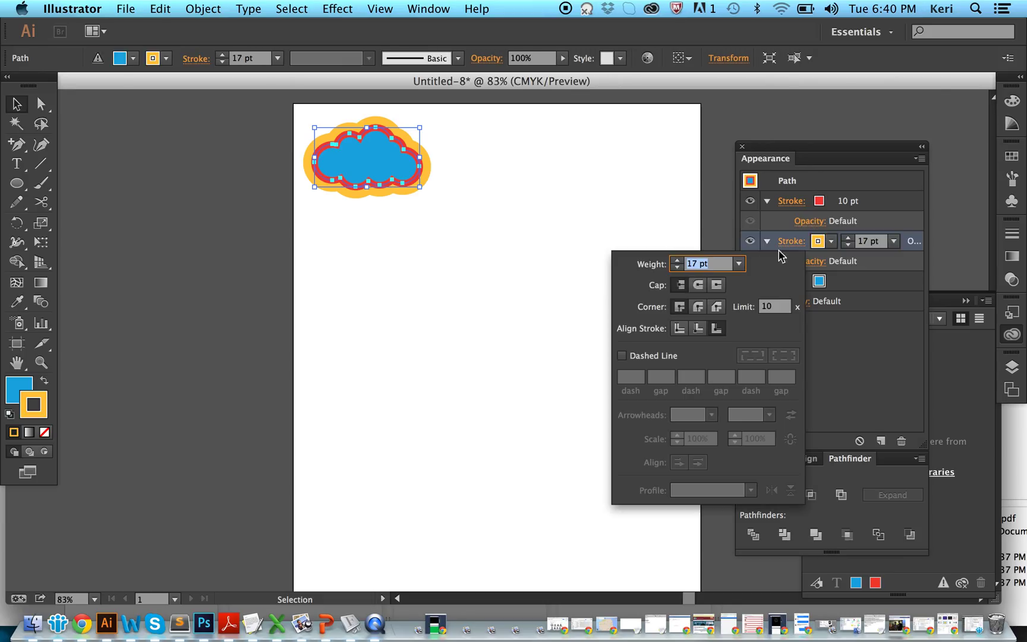
click(831, 242)
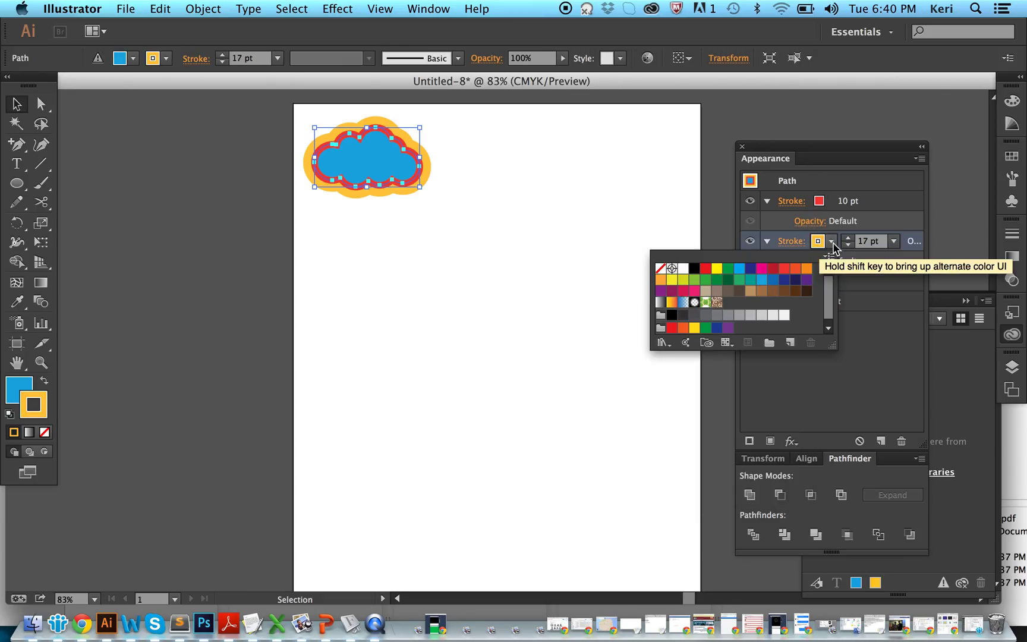
click(772, 280)
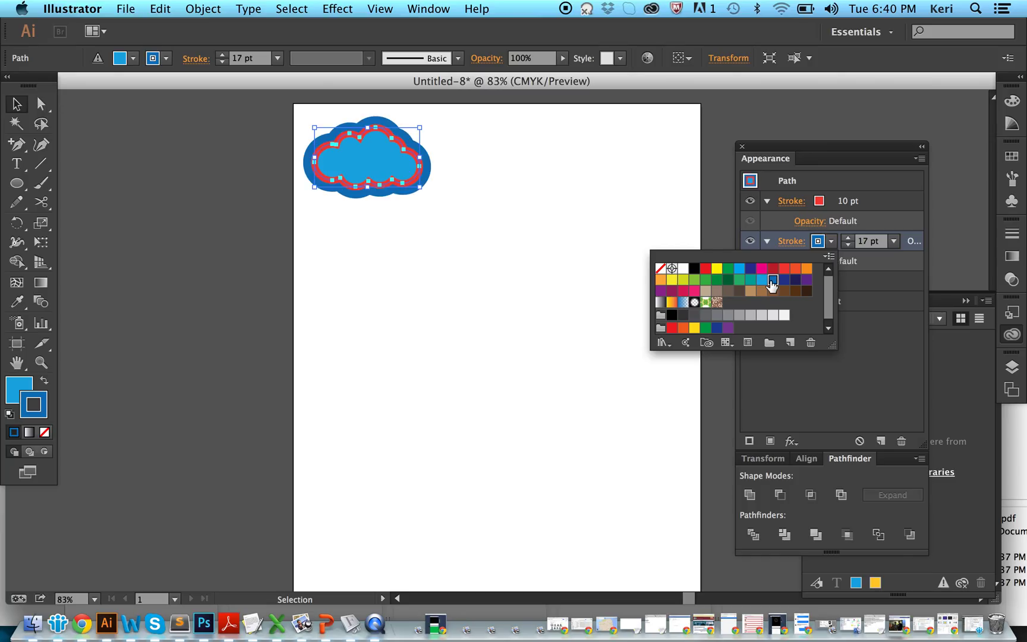
click(848, 194)
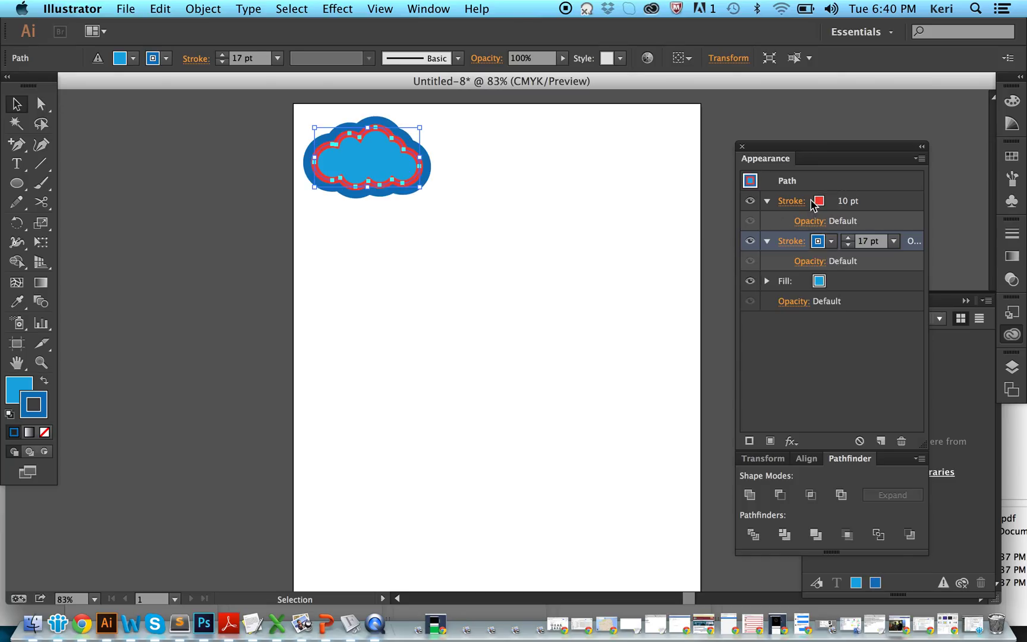
click(816, 202)
click(831, 200)
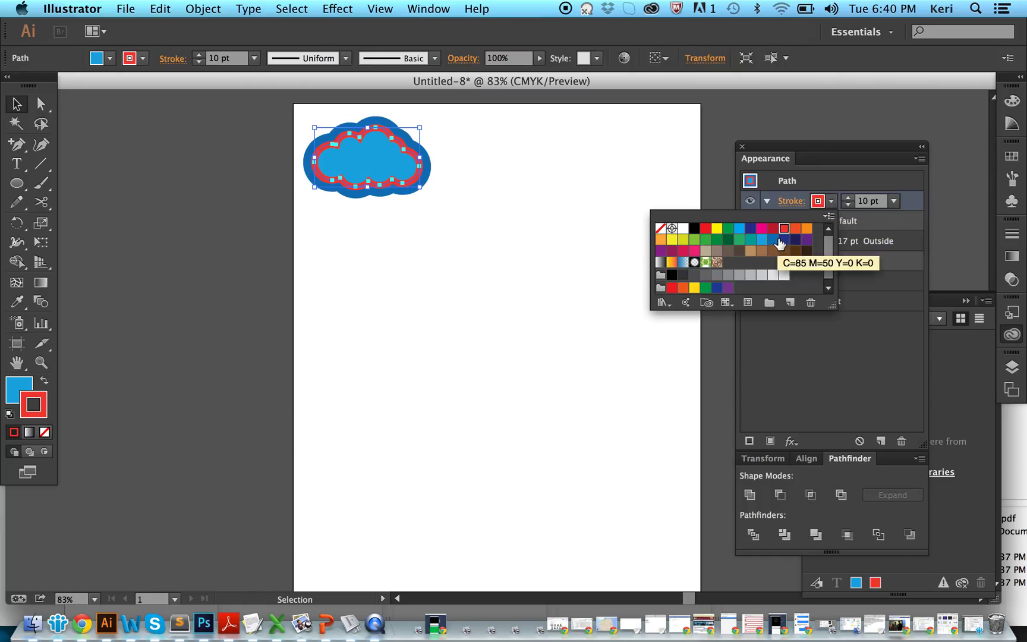
click(717, 289)
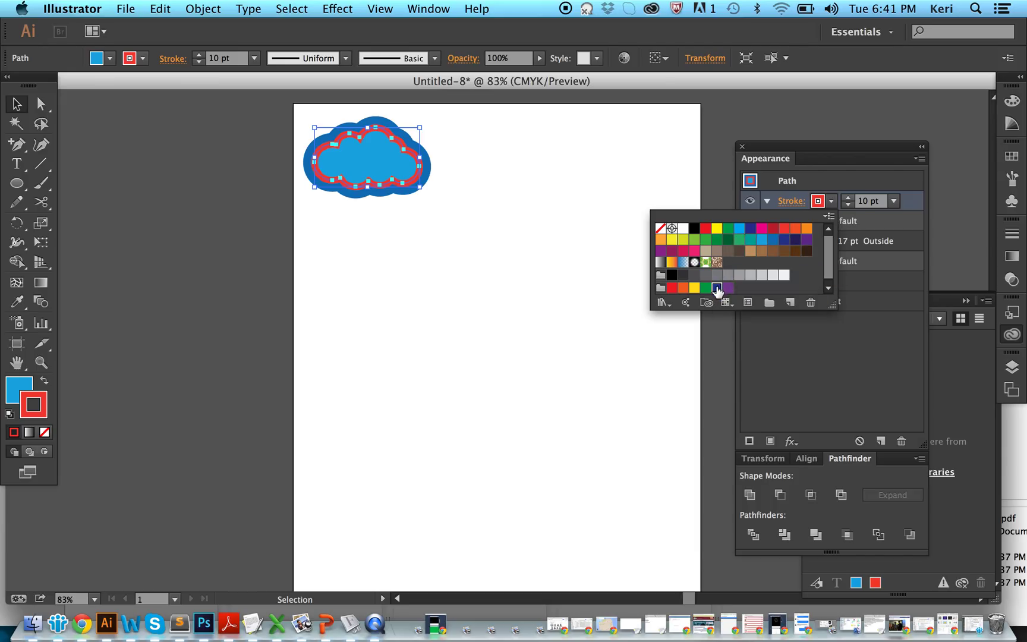
click(544, 322)
click(511, 327)
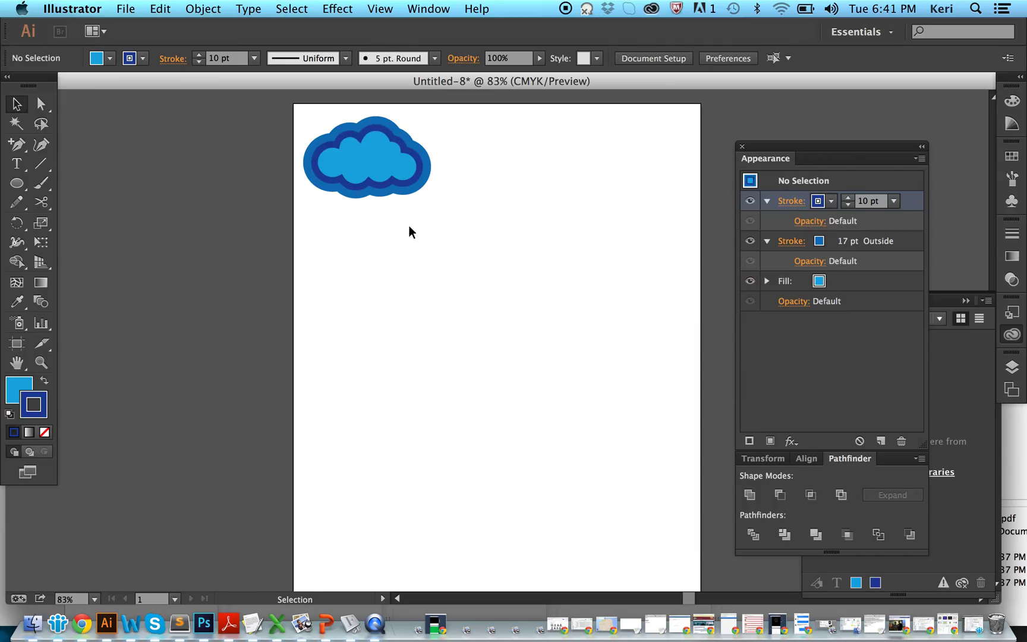
Paste two copies of the cloud so three overlapping clouds sit across the page
drag(392, 185, 412, 258)
click(309, 177)
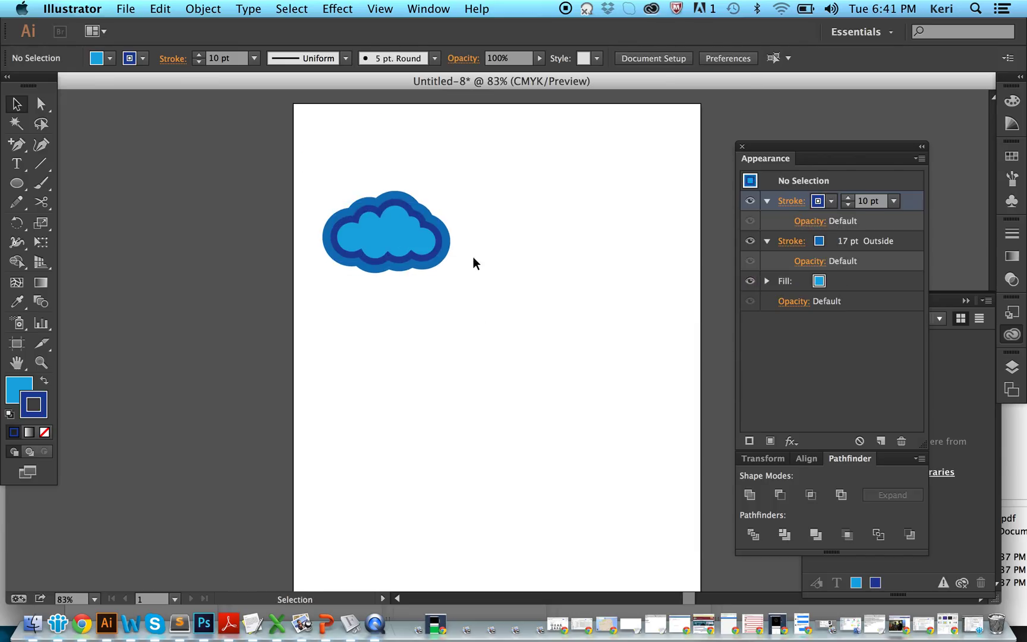
key(super+v)
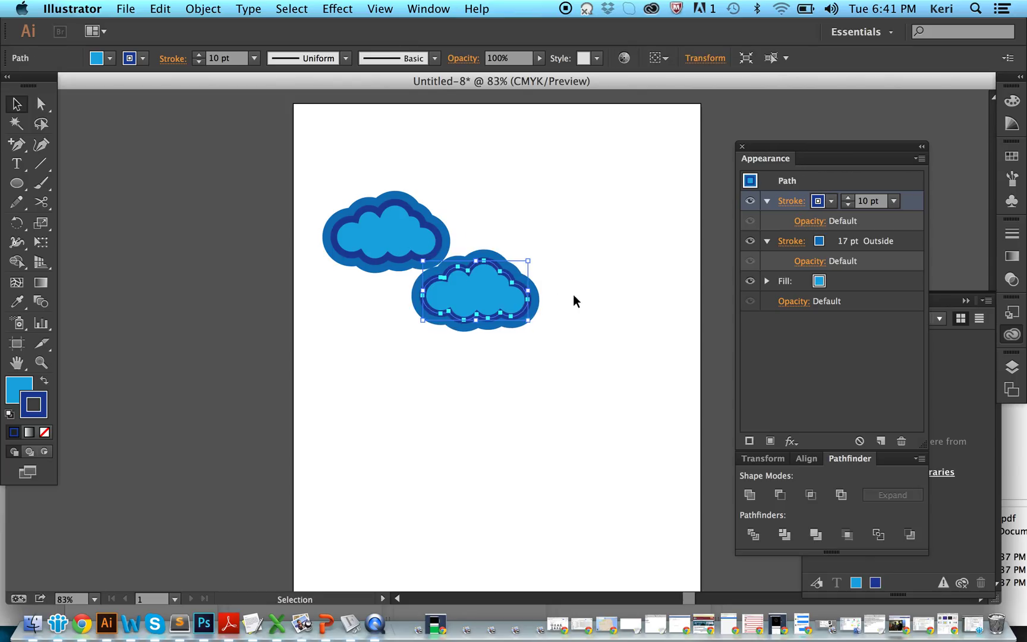
click(573, 295)
key(super+v)
drag(460, 292, 519, 241)
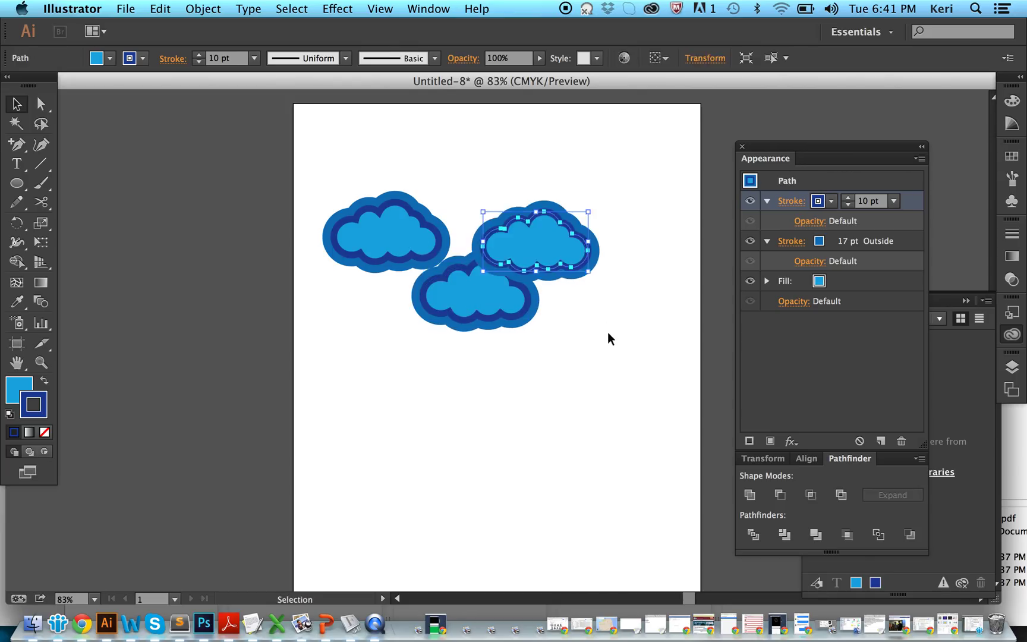
click(607, 339)
Draw a circle above the clouds and reset it to the default white fill
click(17, 183)
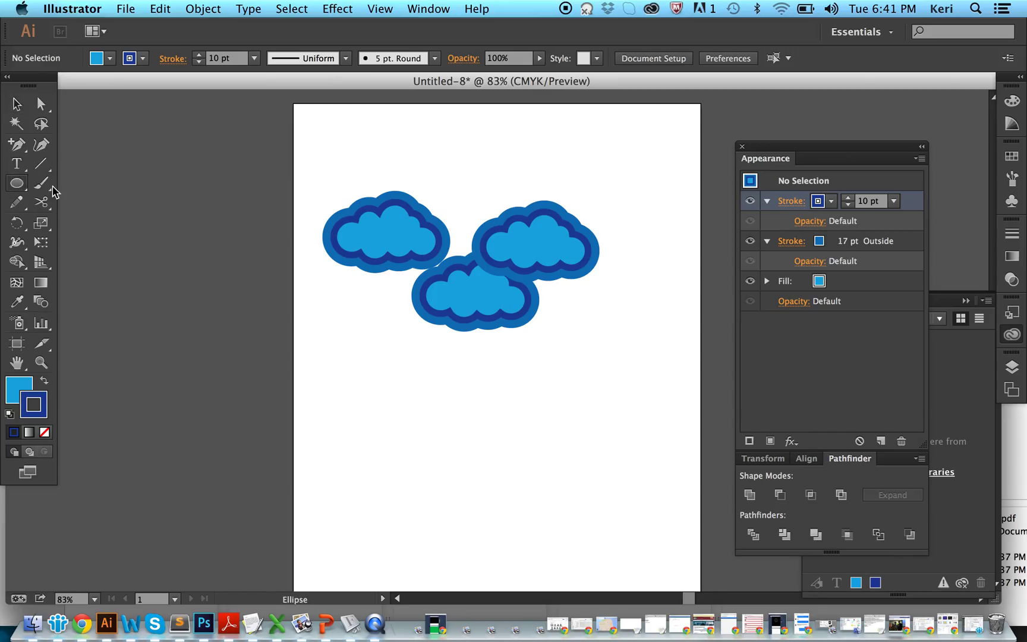
mouse_move(441, 148)
mouse_down()
mouse_move(474, 202)
mouse_move(550, 257)
mouse_up()
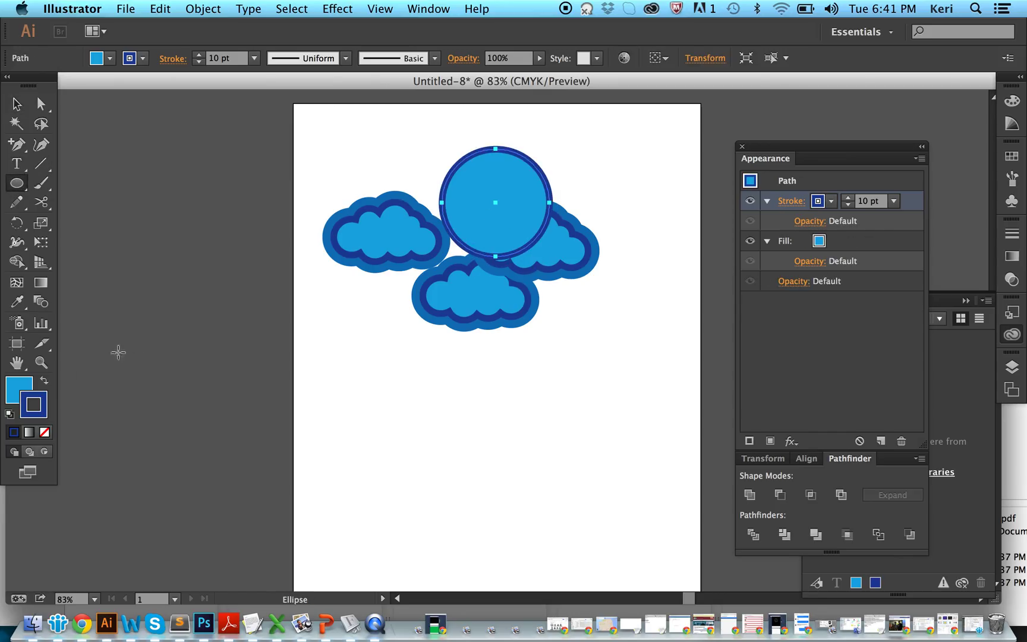
click(9, 415)
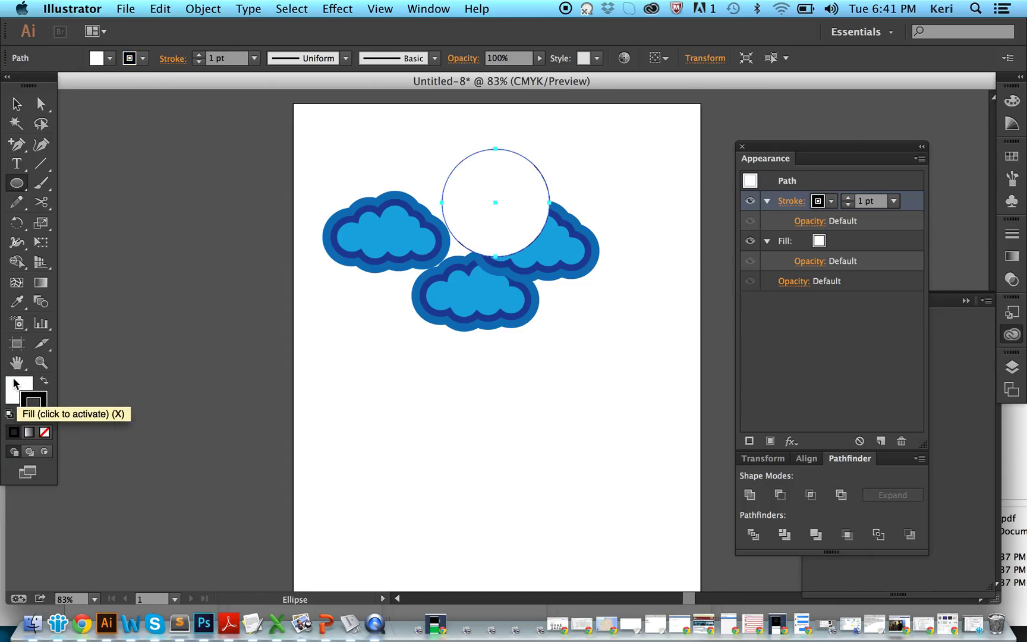
Fill the circle with saturated yellow and remove its outline
double_click(14, 383)
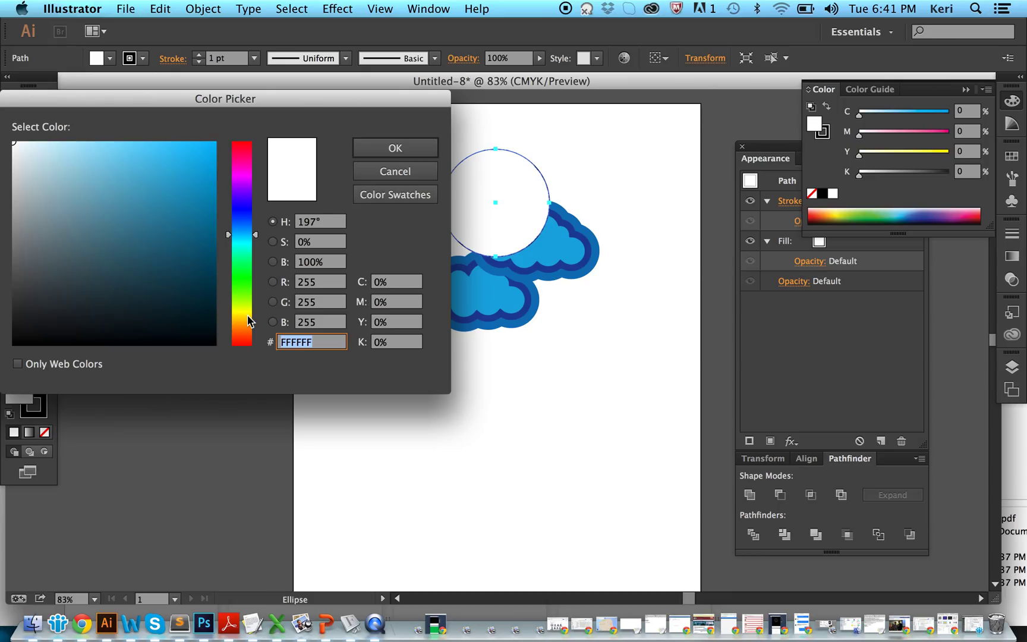
drag(242, 324, 242, 309)
click(252, 335)
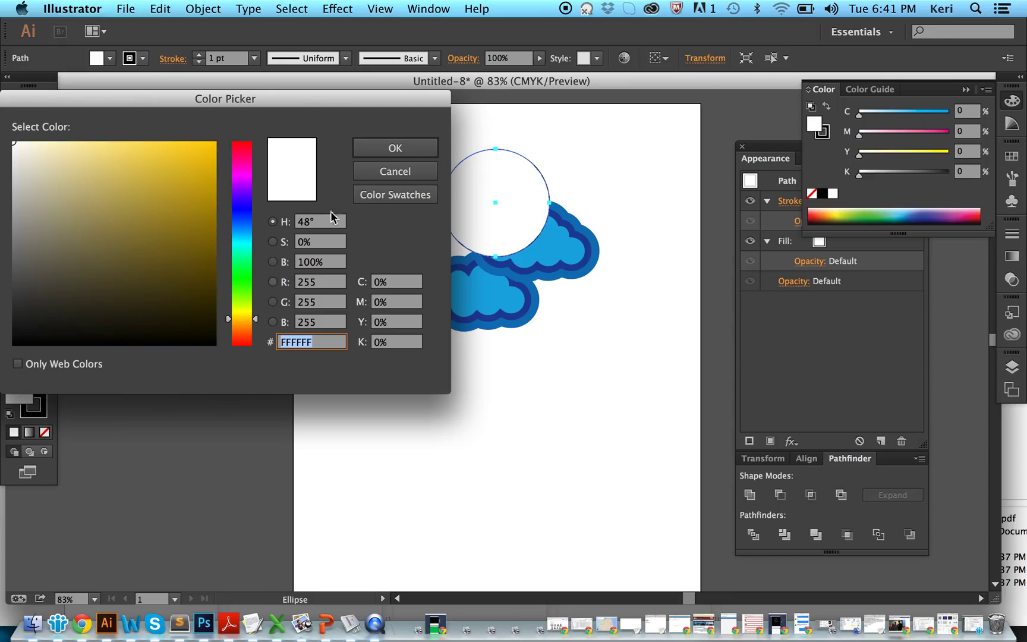
click(395, 171)
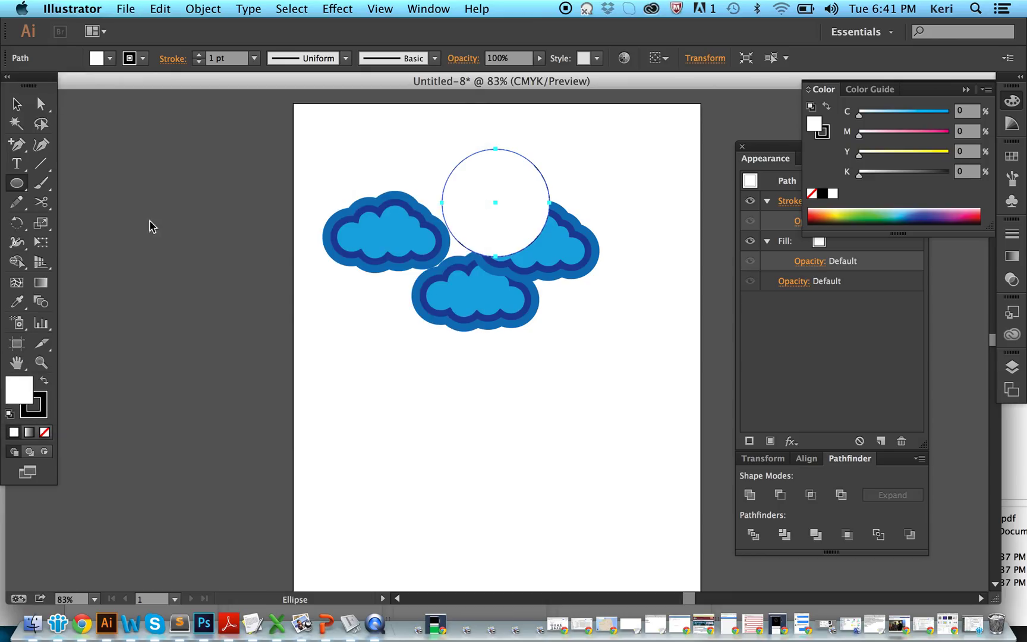
double_click(19, 390)
click(242, 316)
drag(192, 183, 216, 141)
click(395, 148)
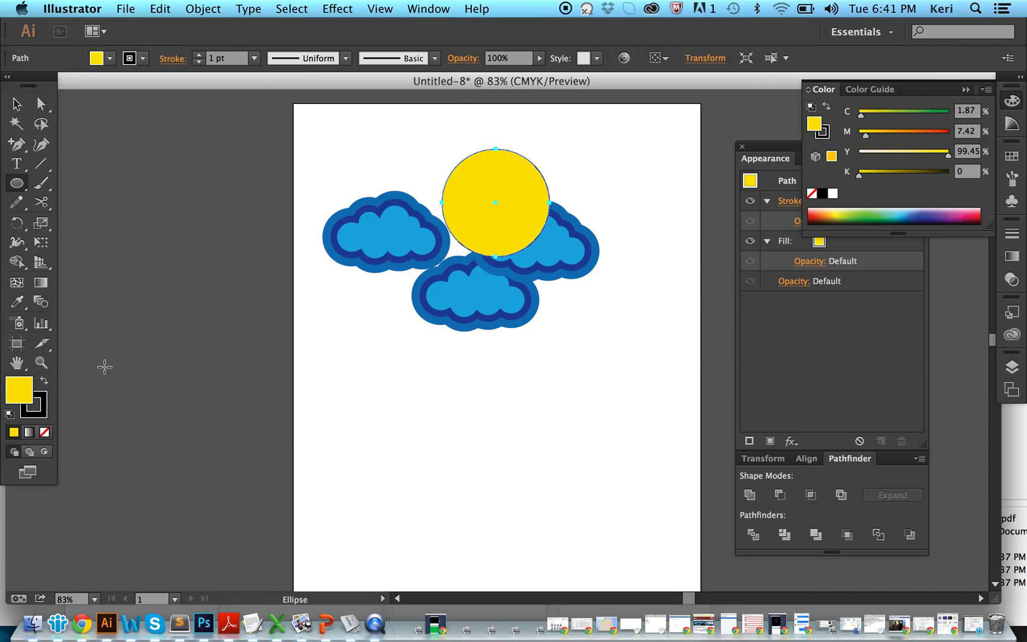
click(41, 404)
click(44, 432)
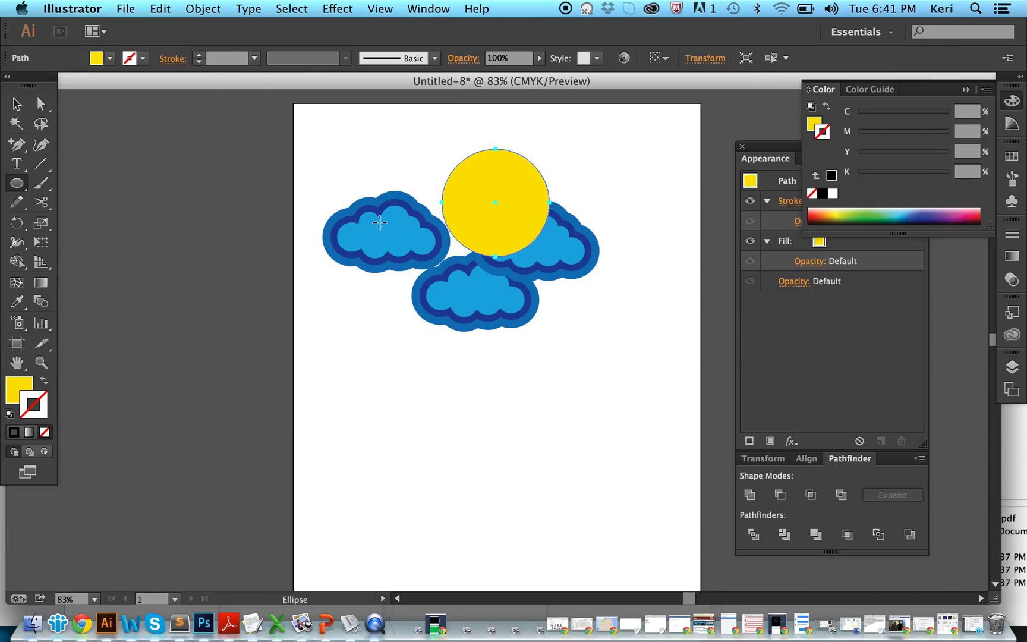
click(17, 104)
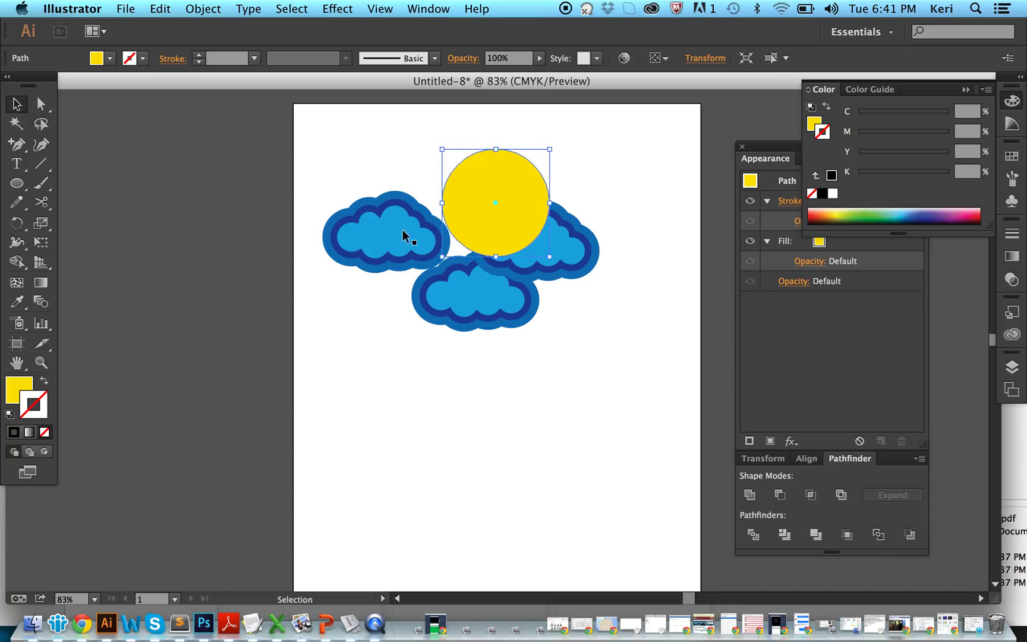
Send the yellow sun to the back and shift it up-left behind the clouds
click(387, 174)
click(492, 200)
right_click(492, 208)
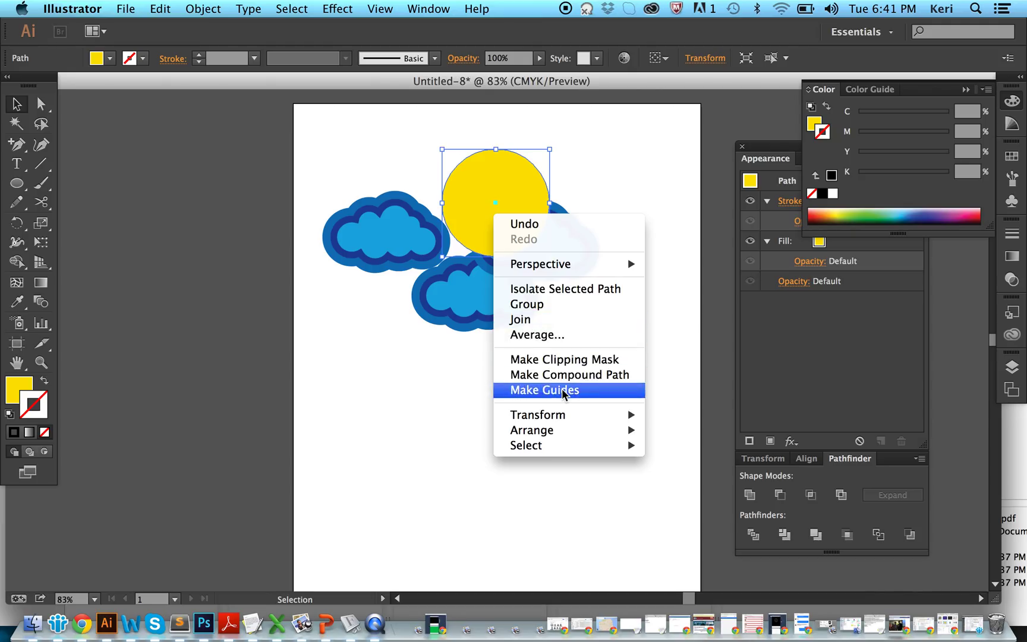
mouse_move(585, 435)
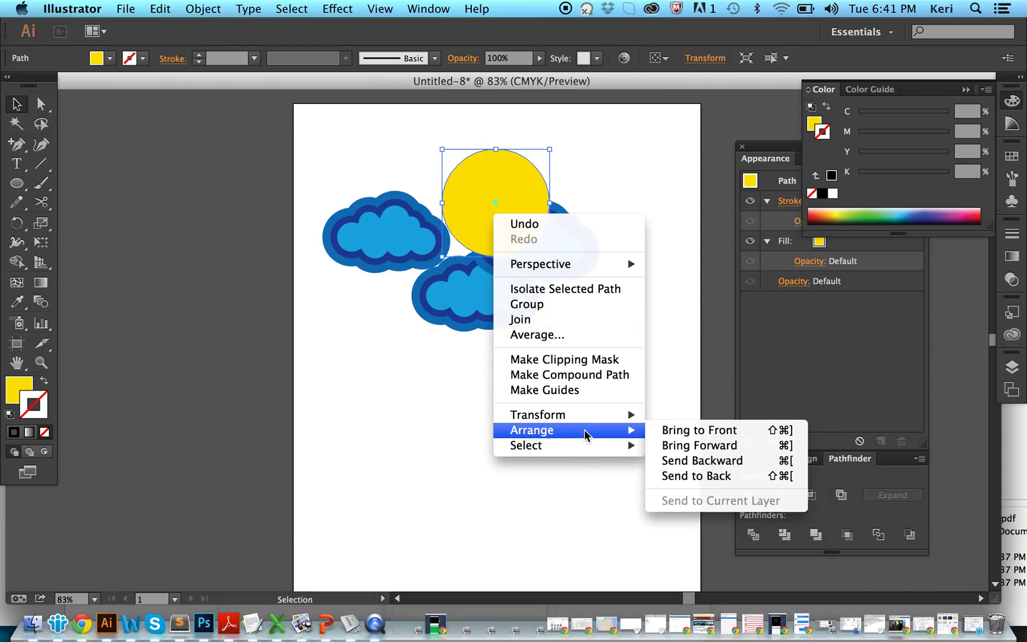
click(697, 475)
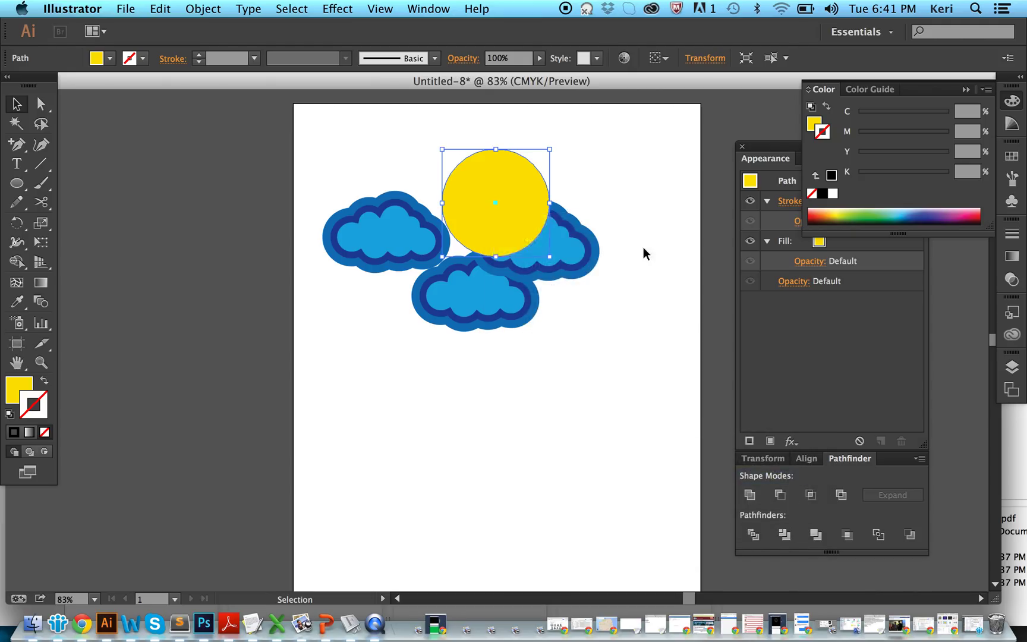
click(638, 169)
drag(495, 184, 460, 179)
click(556, 161)
click(591, 179)
Bring the bottom cloud to the front and move it up-left over the others
click(486, 294)
right_click(483, 294)
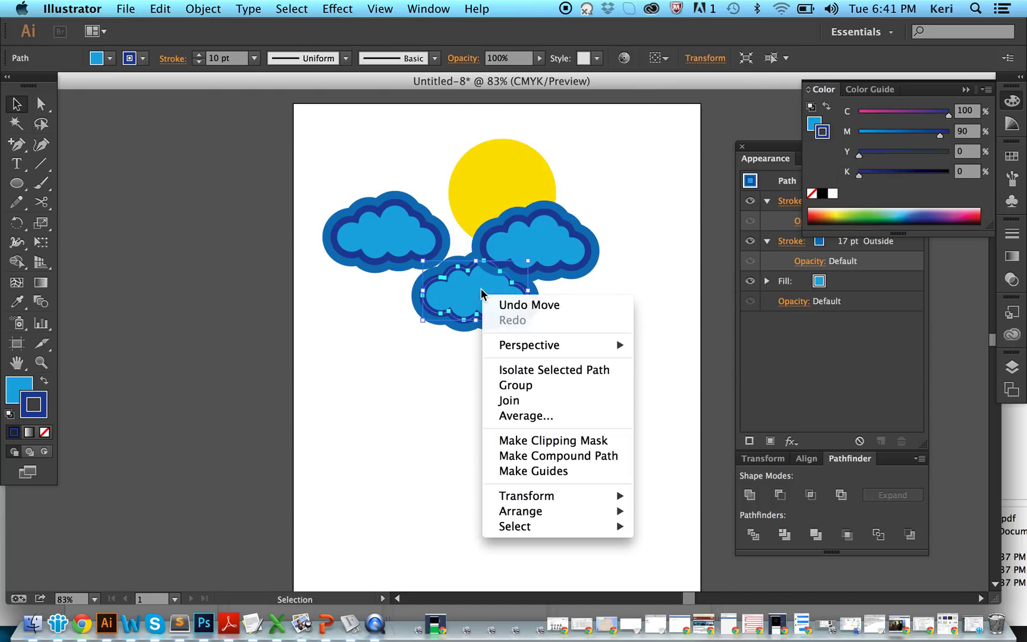
mouse_move(595, 511)
click(678, 511)
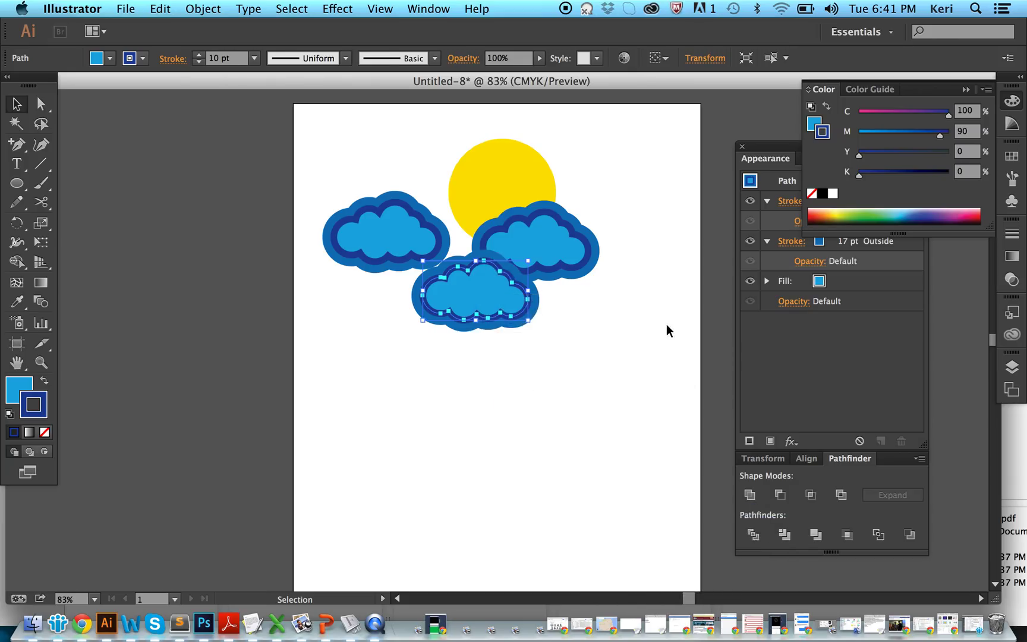
click(665, 324)
drag(477, 294, 428, 262)
click(643, 361)
click(495, 420)
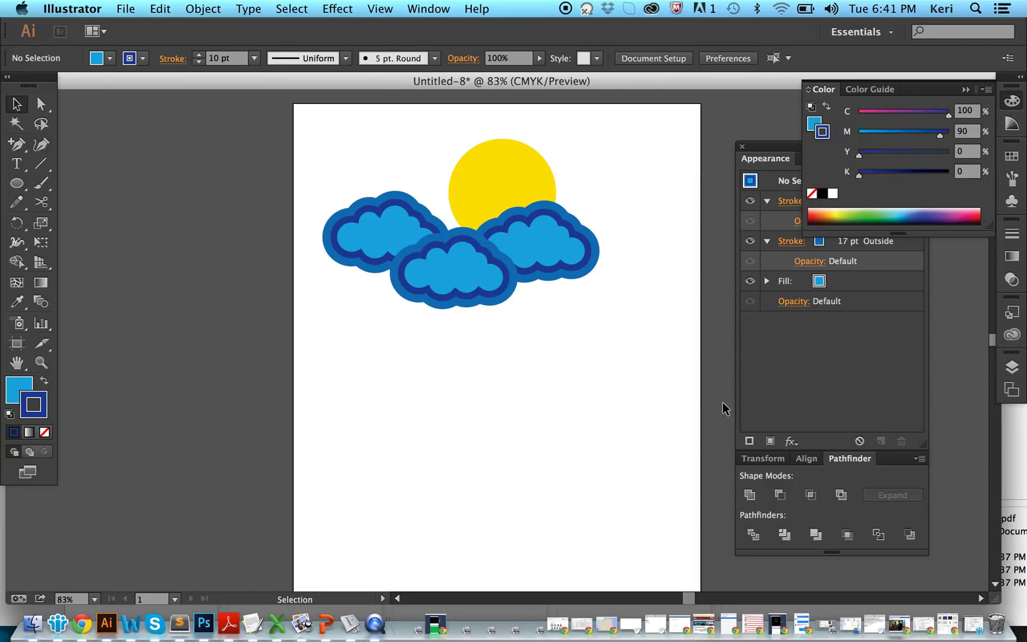
Enlarge the front middle cloud and shift the right cloud further right
click(452, 286)
drag(506, 299, 621, 344)
click(620, 344)
drag(562, 225, 593, 224)
click(596, 355)
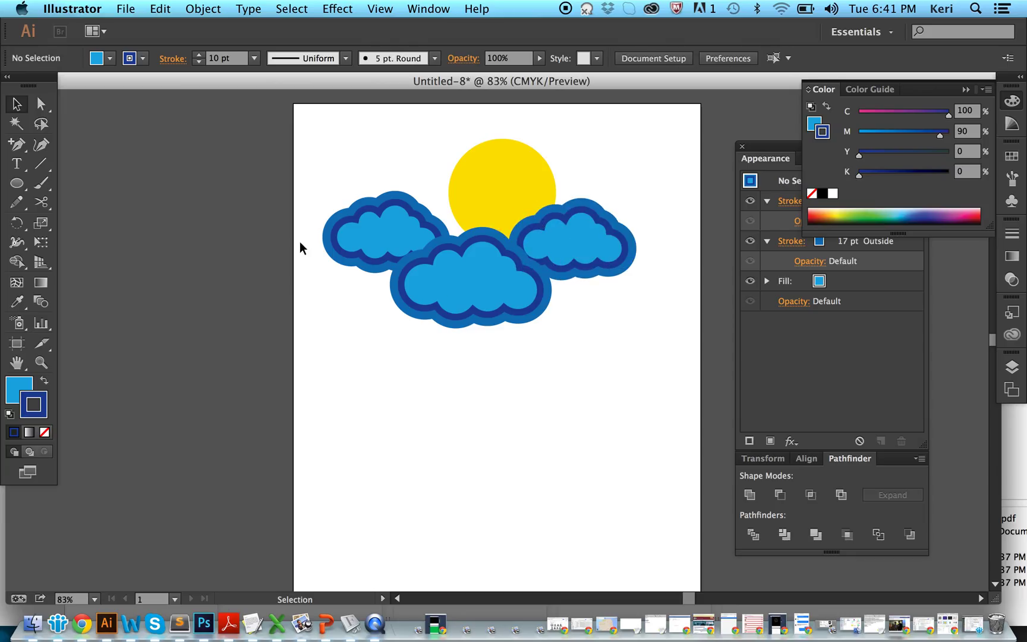